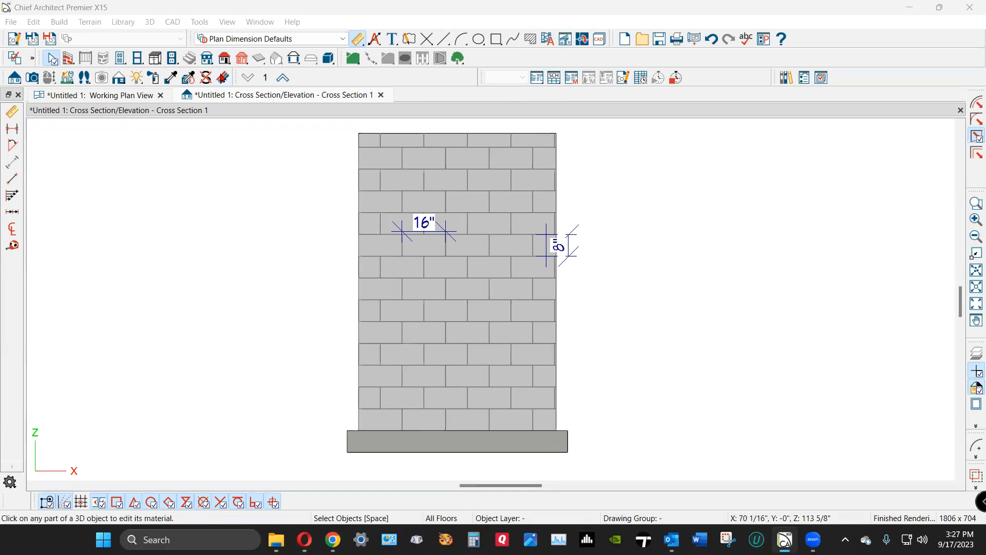
Step: Open the material definition of the grey block wall and set its pattern height to 10"
click(222, 78)
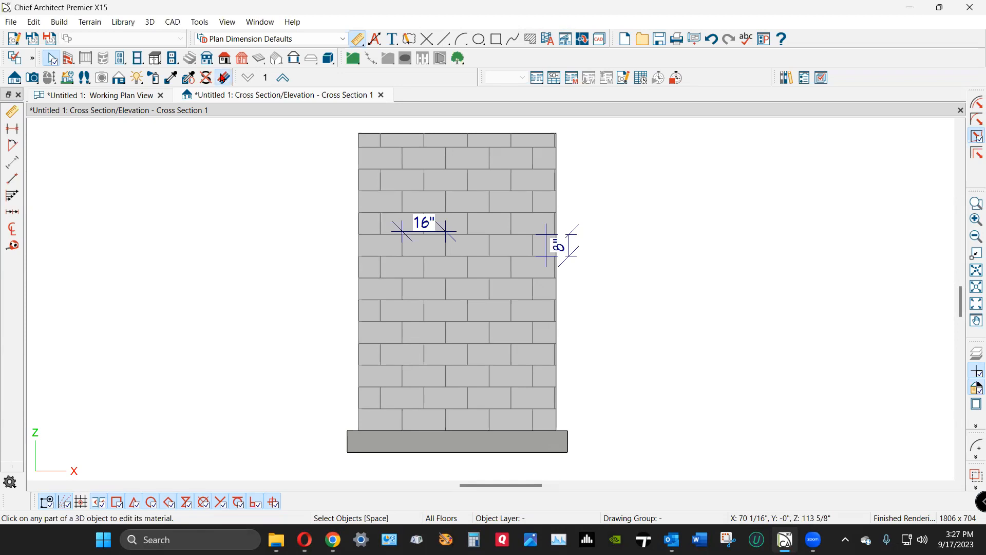
click(473, 298)
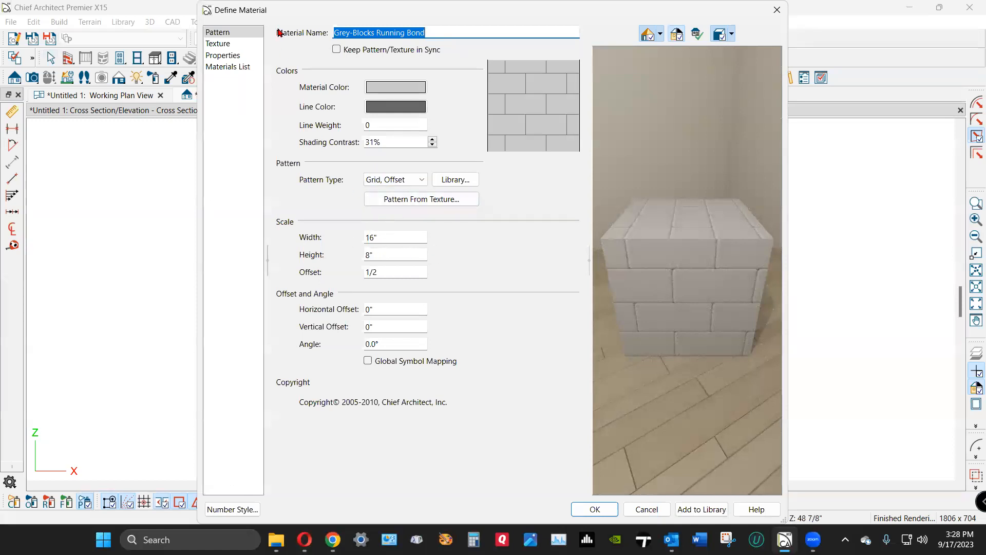
click(222, 45)
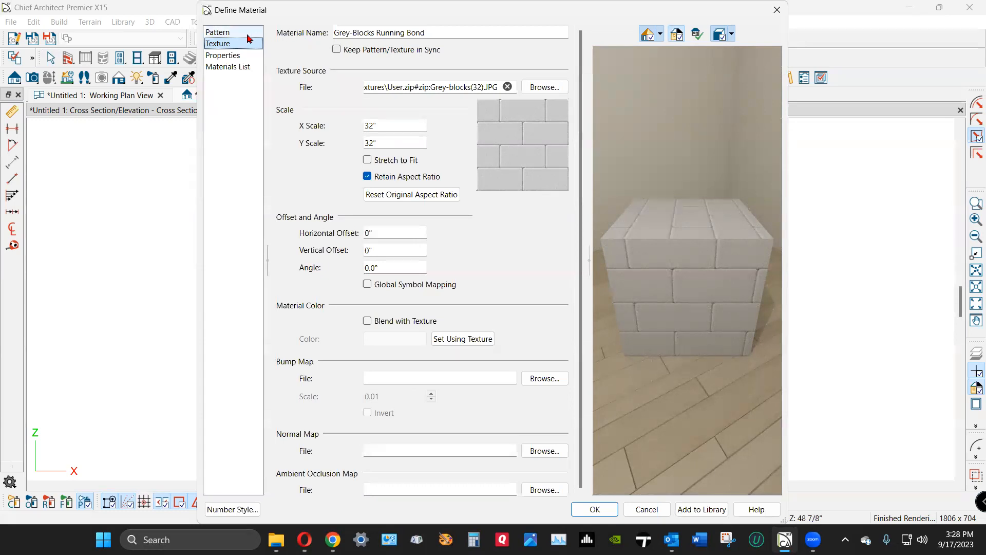
click(228, 32)
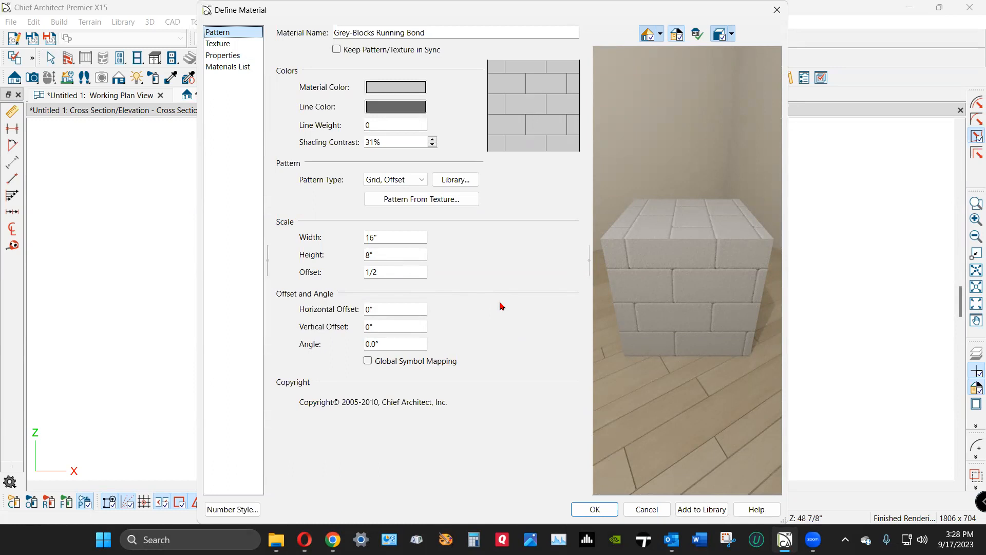
double_click(385, 255)
text(10)
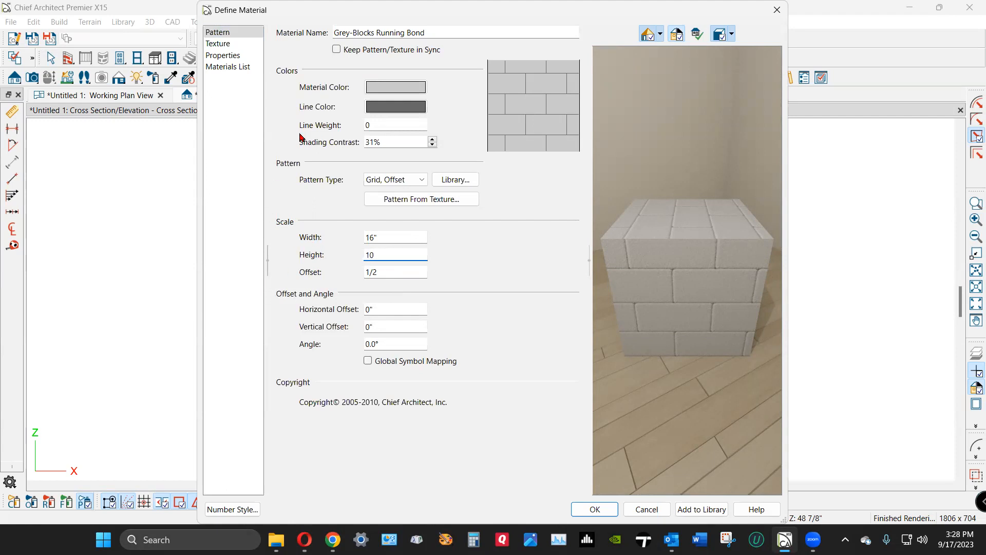
Step: Turn off Retain Aspect Ratio for the block texture, set its Y scale to 28" and accept the material changes
click(221, 43)
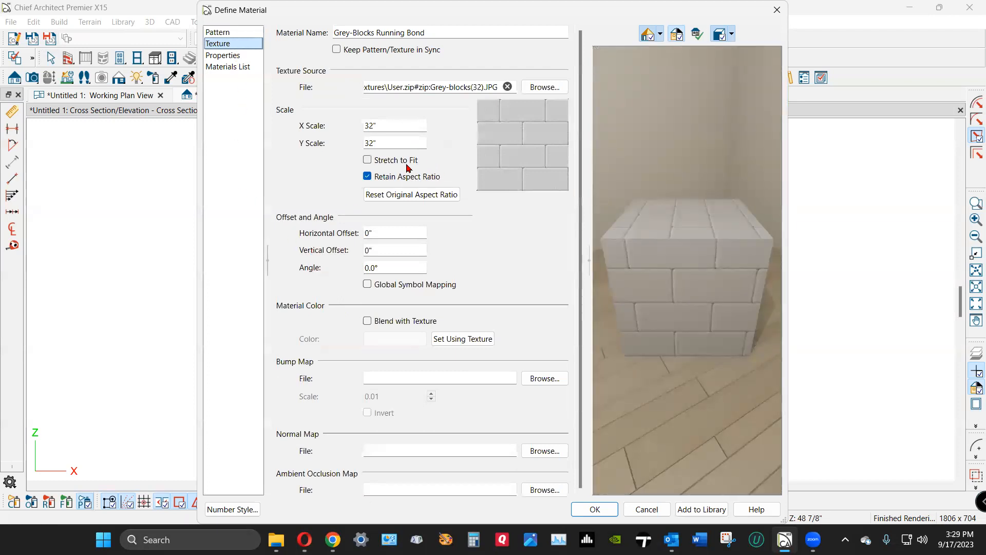
click(367, 177)
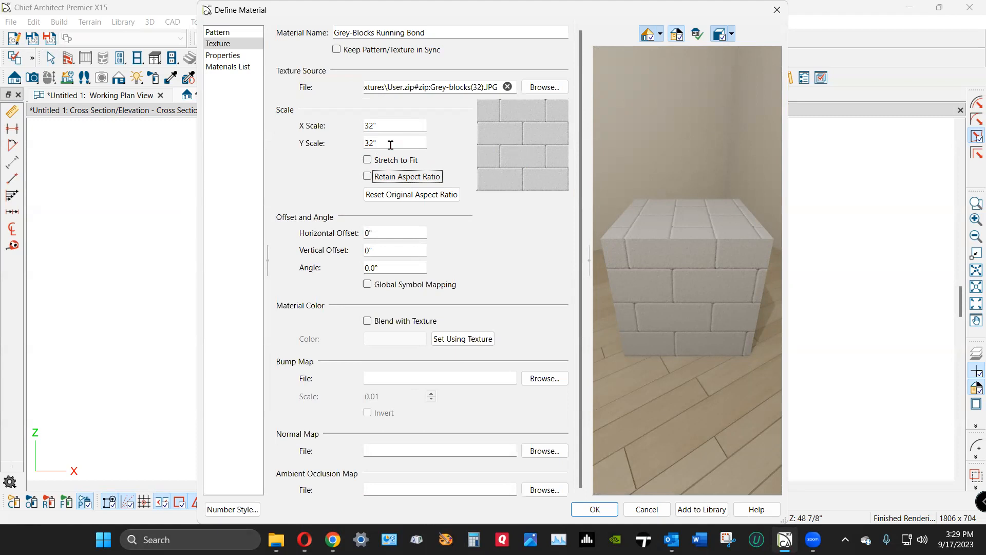
drag(391, 145, 362, 144)
text(28)
click(584, 511)
Step: Move the vertical dimension and its markers down so that the lower marker sits on a block joint
scroll(554, 245, up, 3)
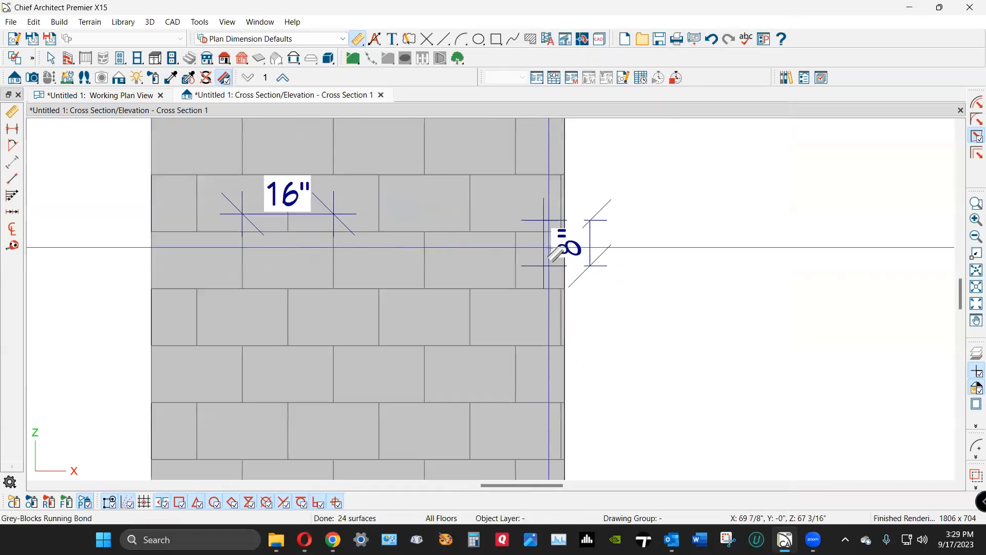
scroll(554, 246, up, 1)
key(Escape)
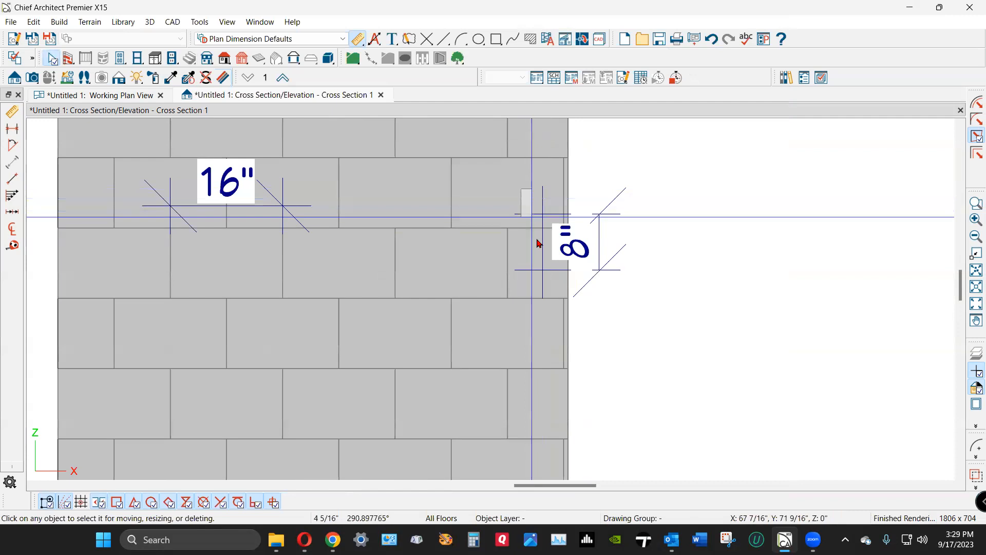
drag(476, 180, 647, 319)
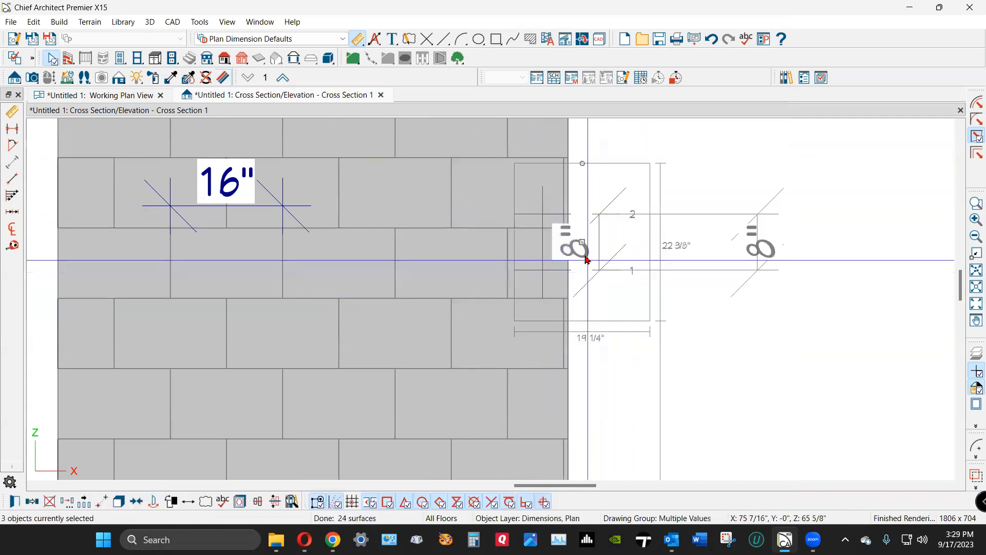
drag(582, 242, 584, 270)
click(632, 390)
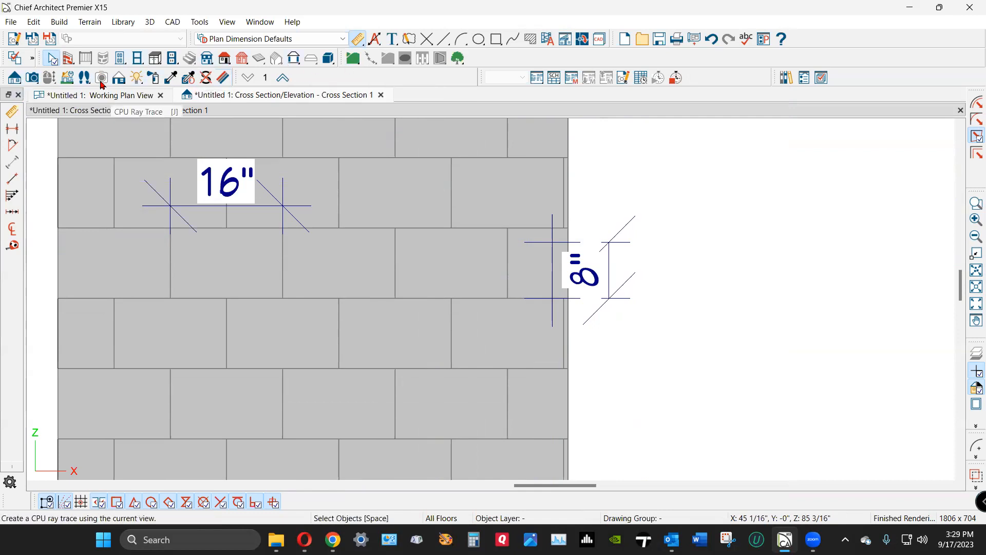
Step: Render the elevation with the Standard technique and move the vertical dimension's lower marker down to a textured block joint
click(119, 78)
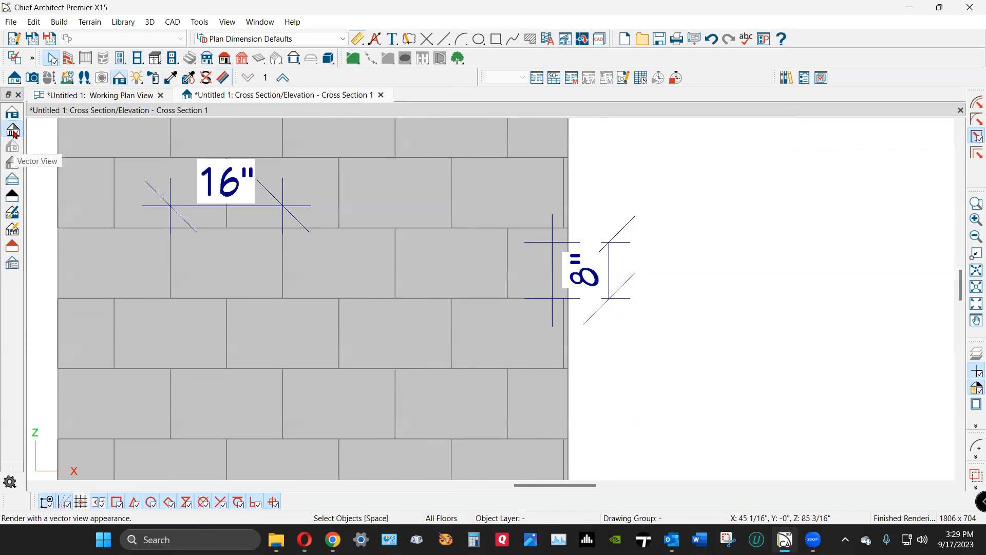
click(12, 112)
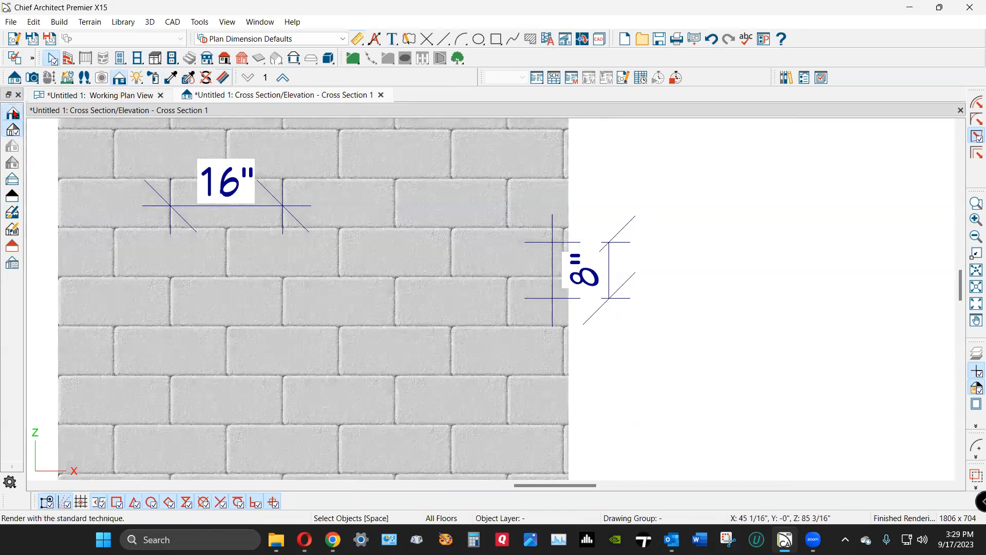
click(561, 300)
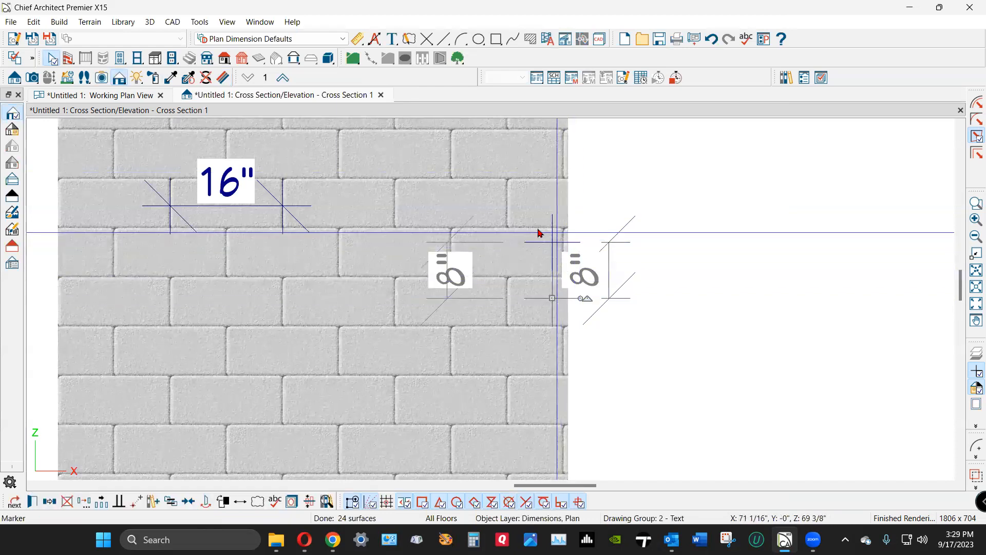
drag(517, 220, 643, 341)
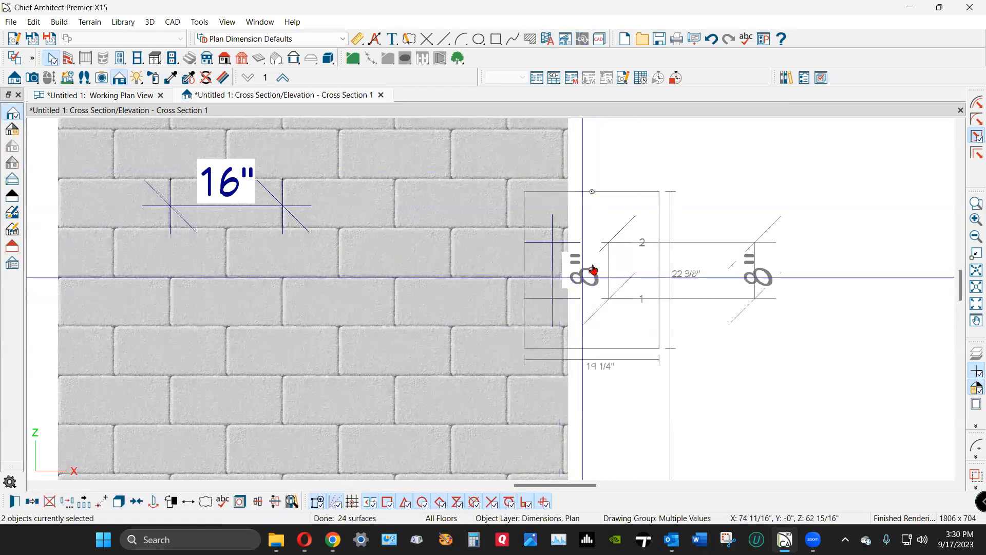
drag(592, 277, 591, 296)
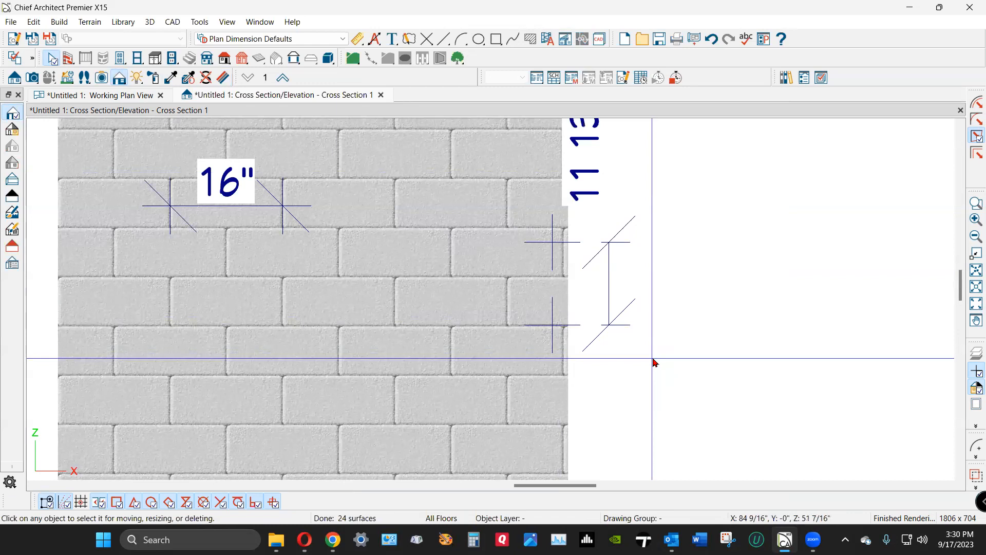
Step: Reopen the wall's block material definition and increase the texture's Y scale with Retain Aspect Ratio on
scroll(655, 363, down, 3)
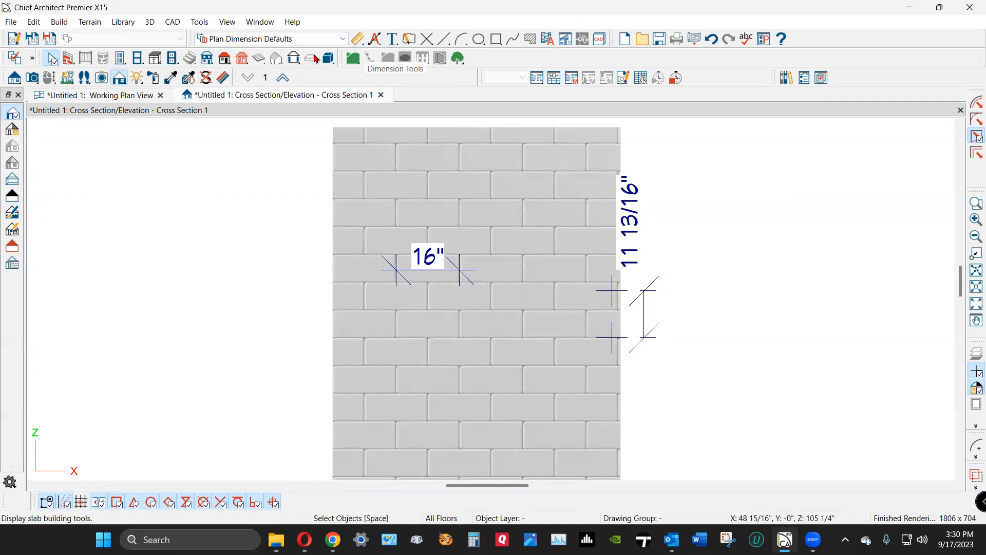
click(224, 78)
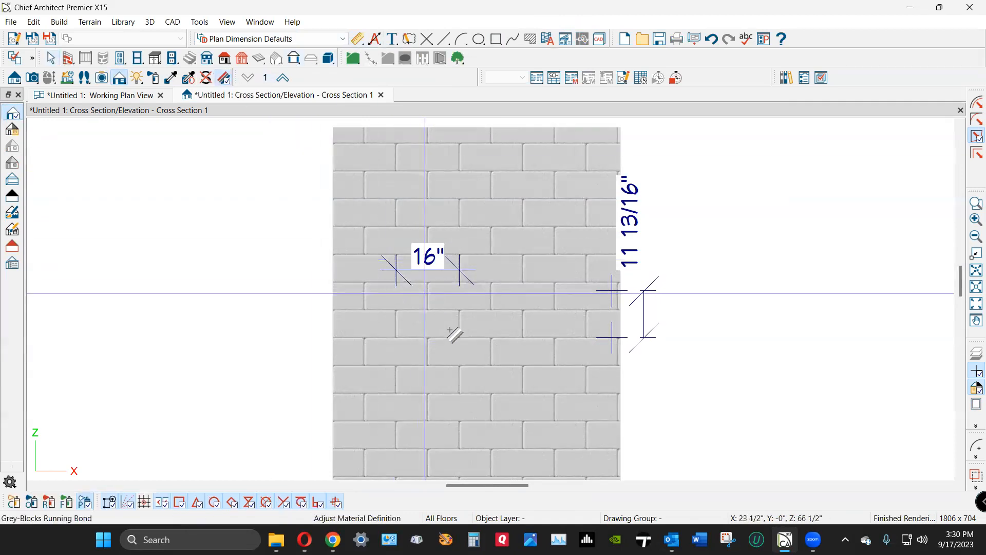
click(544, 360)
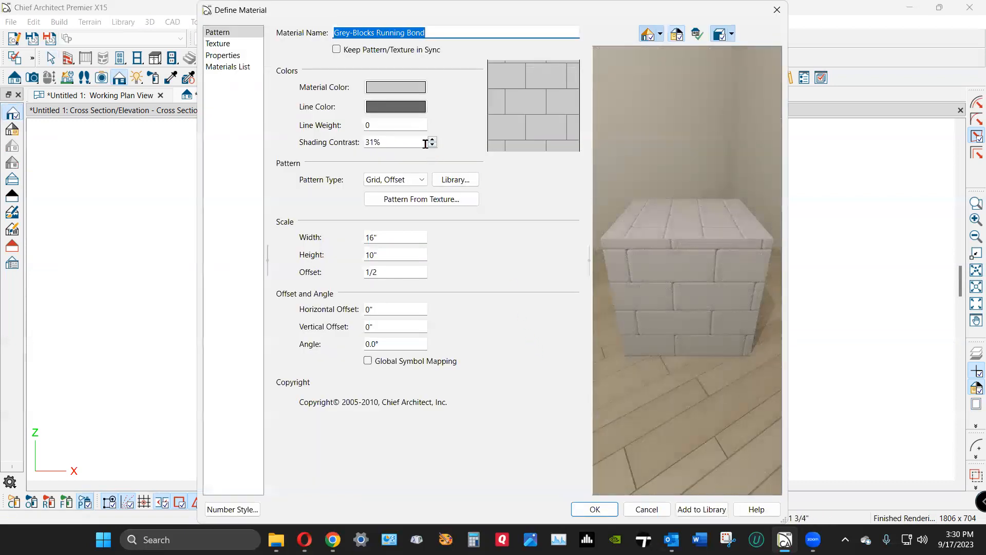
click(222, 44)
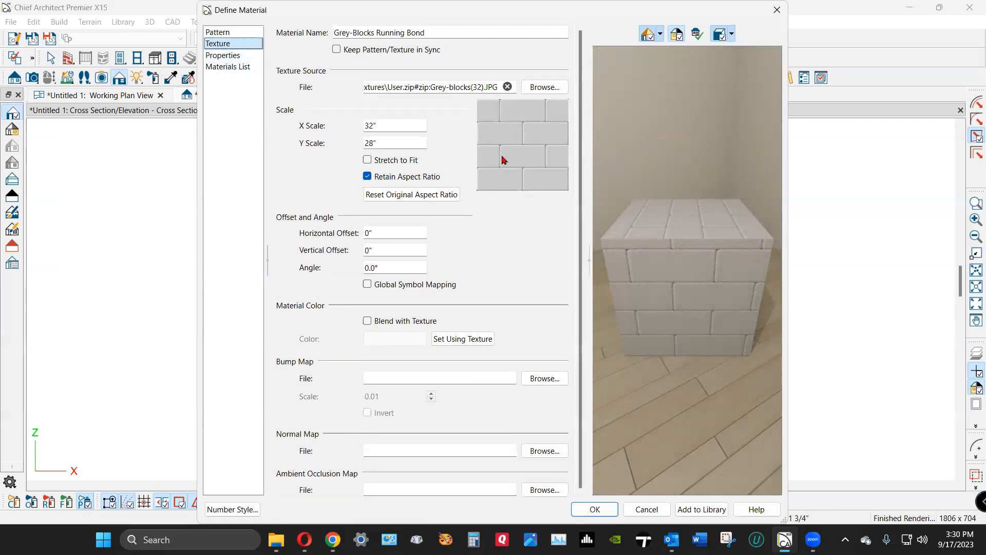
drag(405, 143, 285, 140)
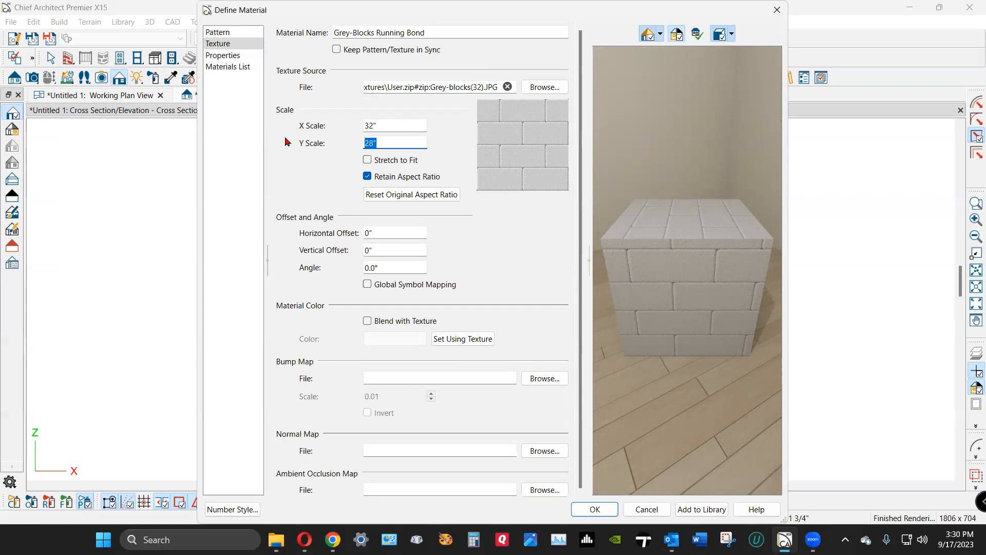
click(595, 510)
Step: Move both markers of the vertical dimension up so that the lower one sits on a joint of the enlarged blocks
scroll(653, 322, up, 1)
key(space)
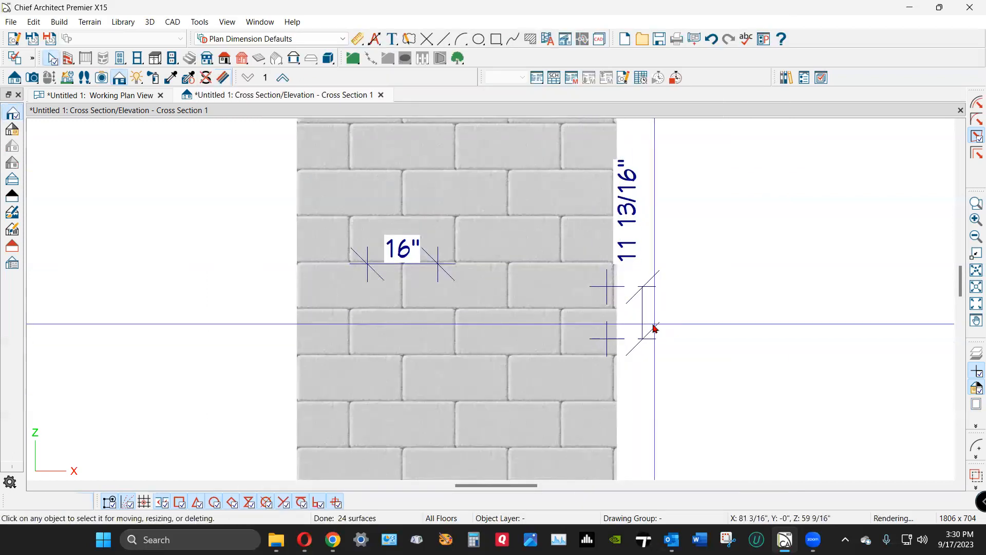
click(608, 315)
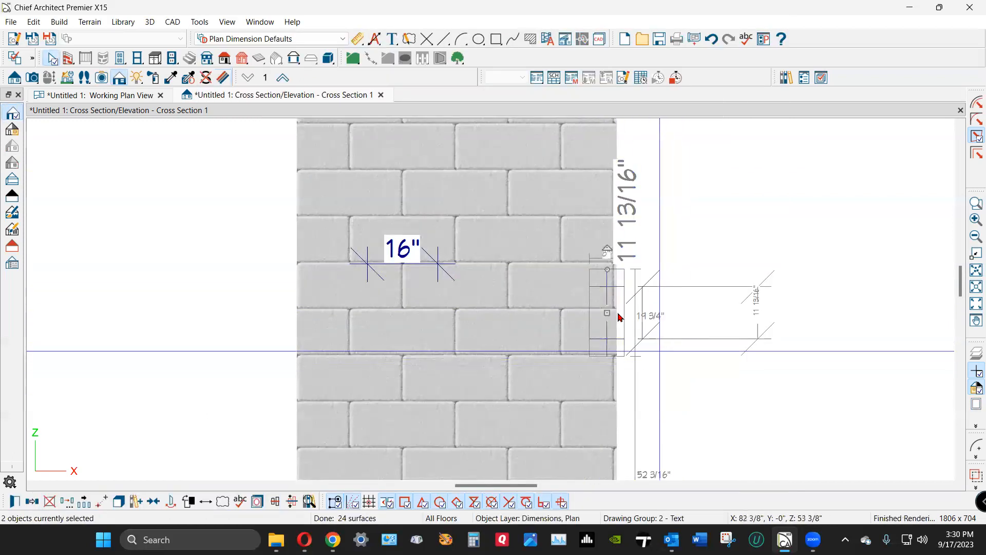
drag(607, 316, 605, 282)
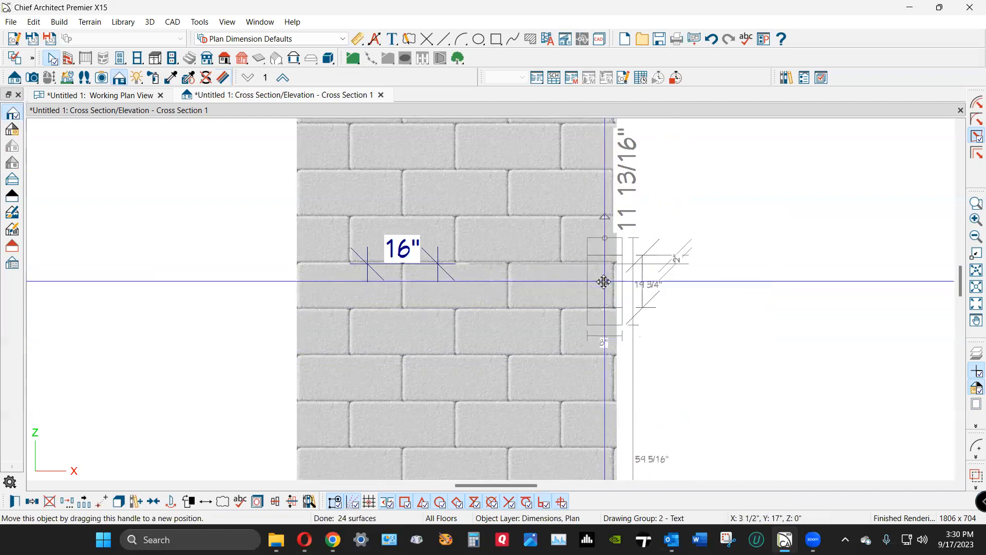
click(676, 315)
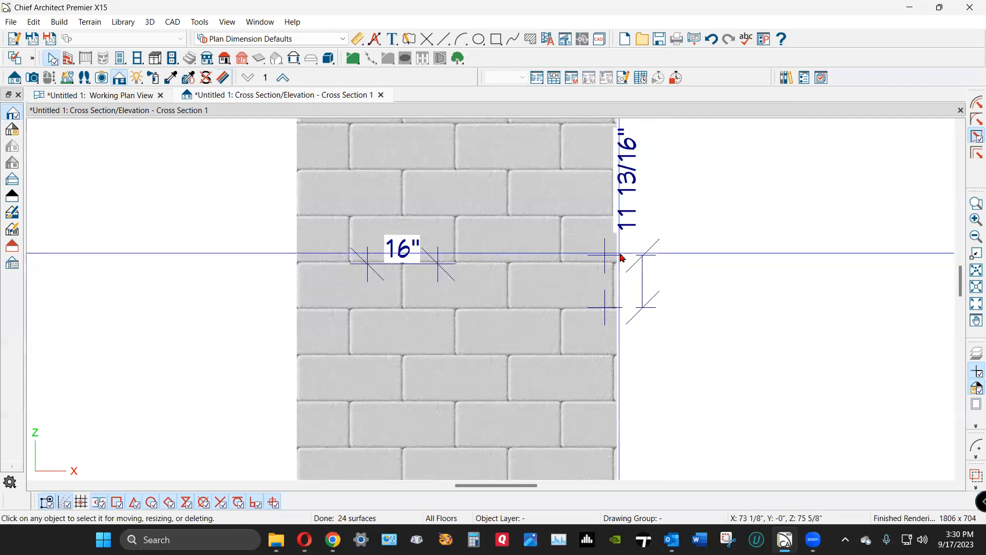
Step: Nudge the vertical dimension's upper marker down to the next block joint so the dimension spans one course
click(623, 259)
drag(607, 256, 617, 265)
click(726, 333)
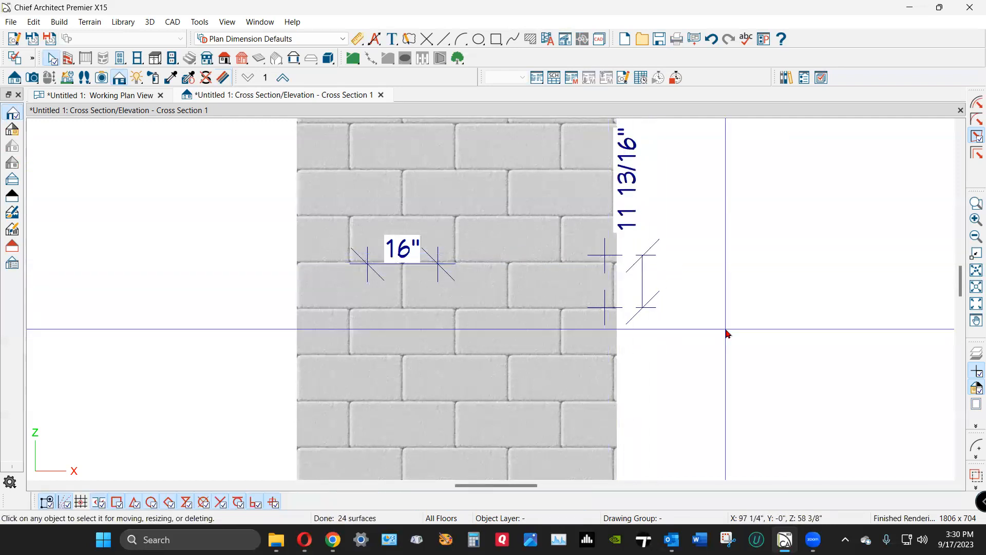
click(624, 258)
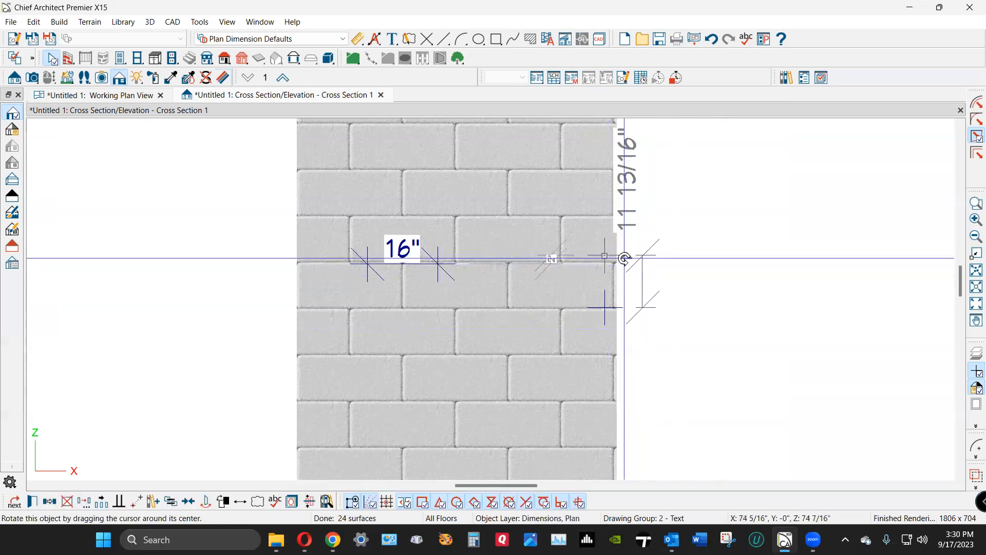
key(Down)
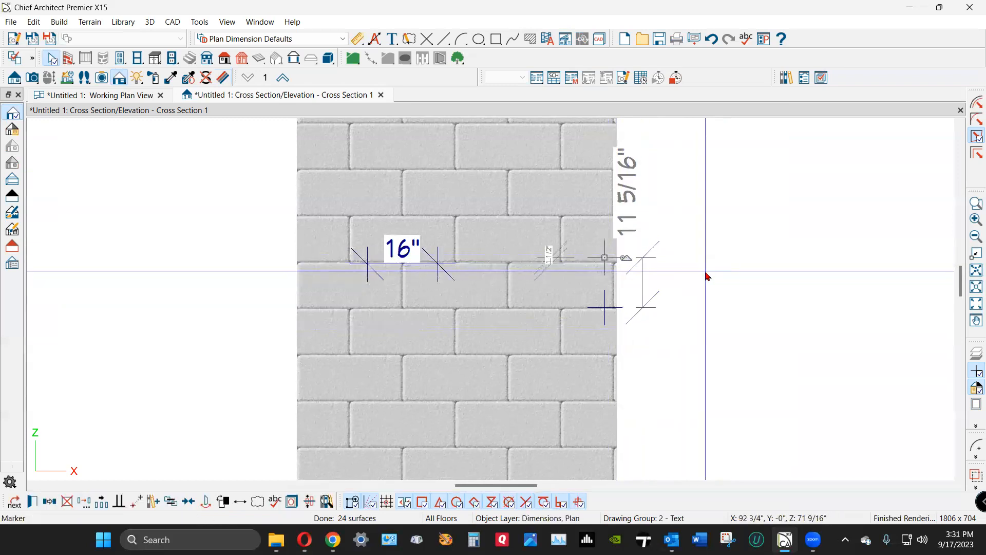
key(Down)
key(Down)
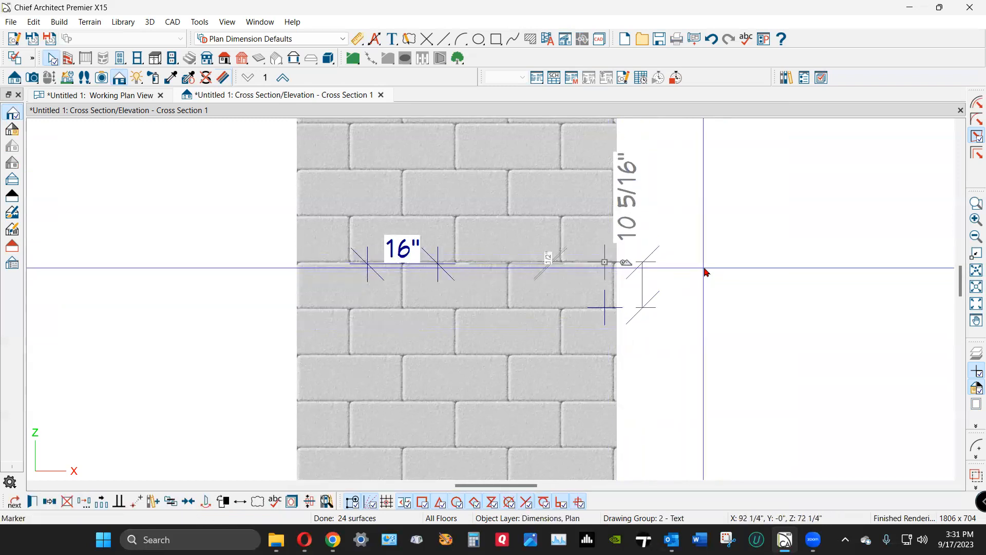
key(Escape)
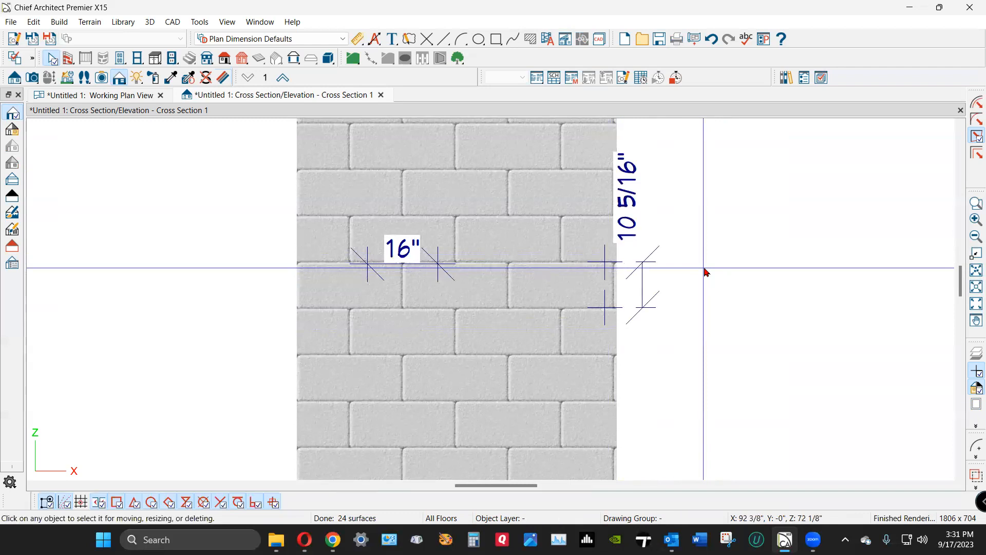
Step: Move the horizontal dimension's two markers outward to the vertical joints at both ends of one block
scroll(624, 310, up, 1)
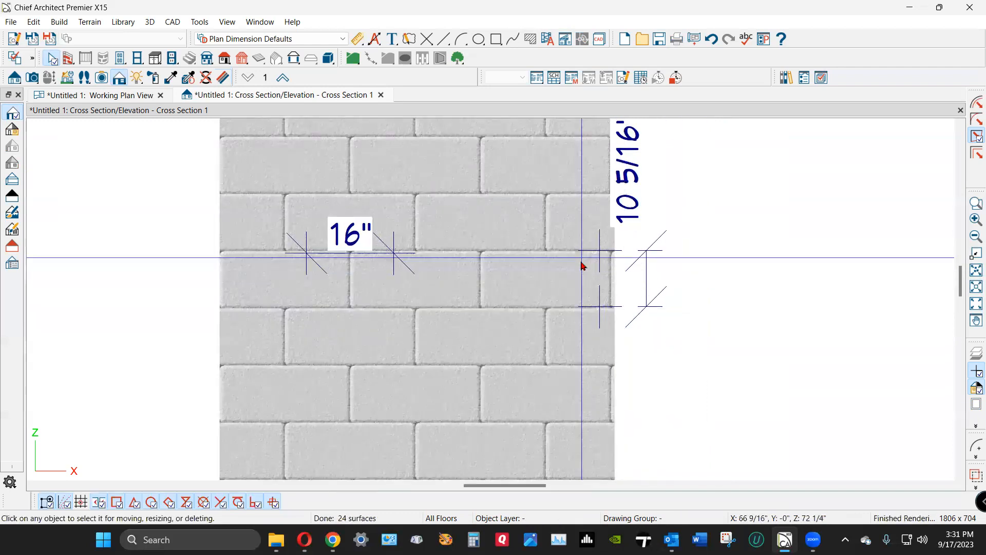
click(316, 254)
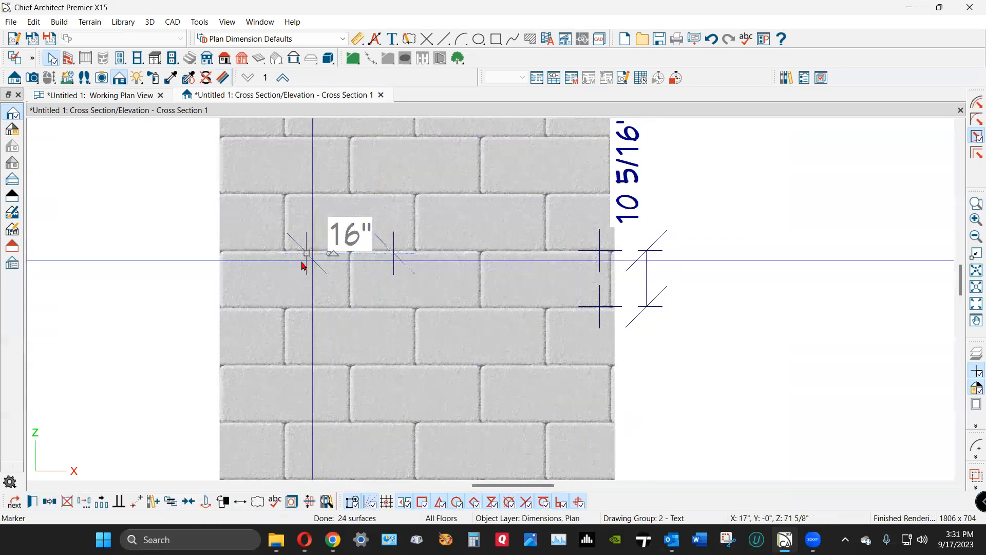
drag(307, 255, 285, 266)
click(394, 256)
drag(394, 255, 414, 258)
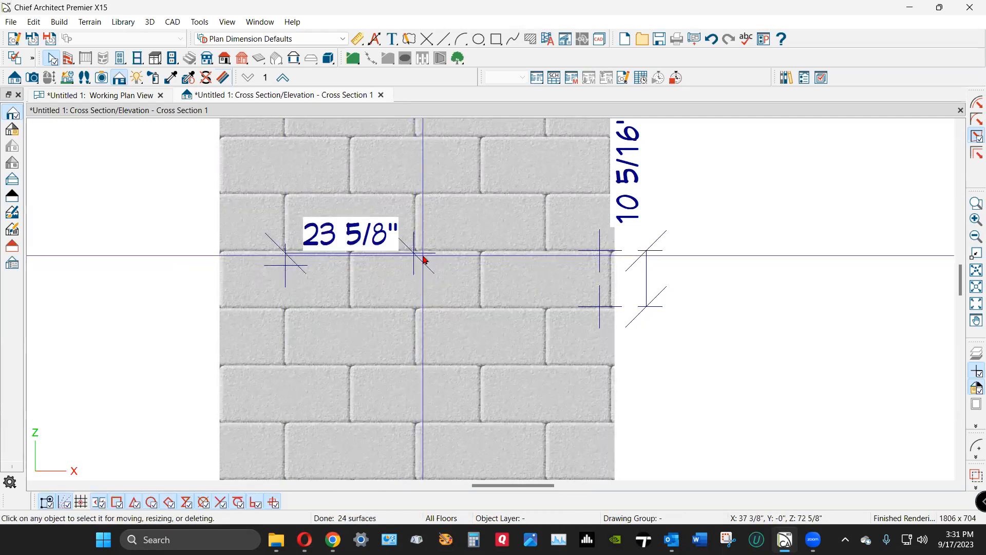
scroll(485, 227, down, 2)
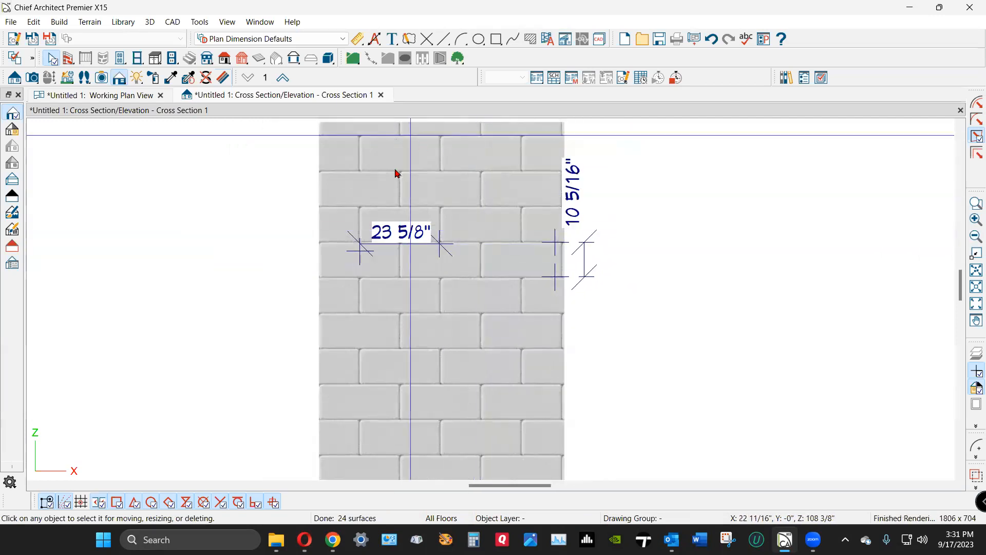
click(226, 79)
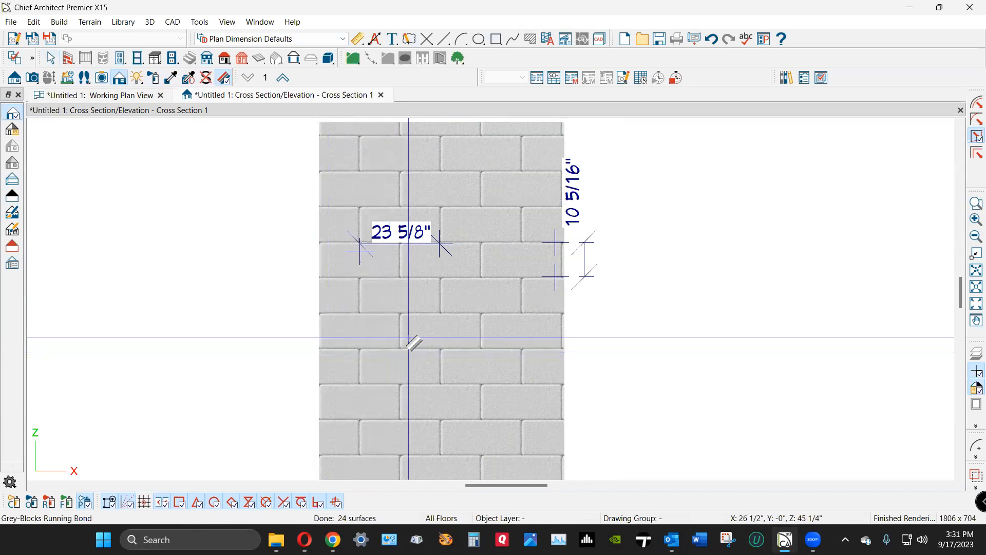
click(408, 338)
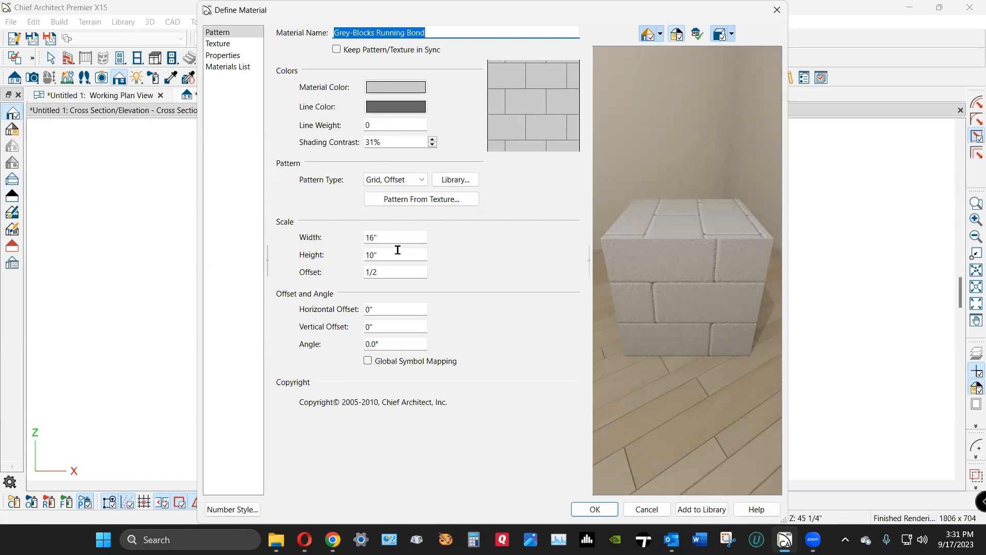
click(224, 45)
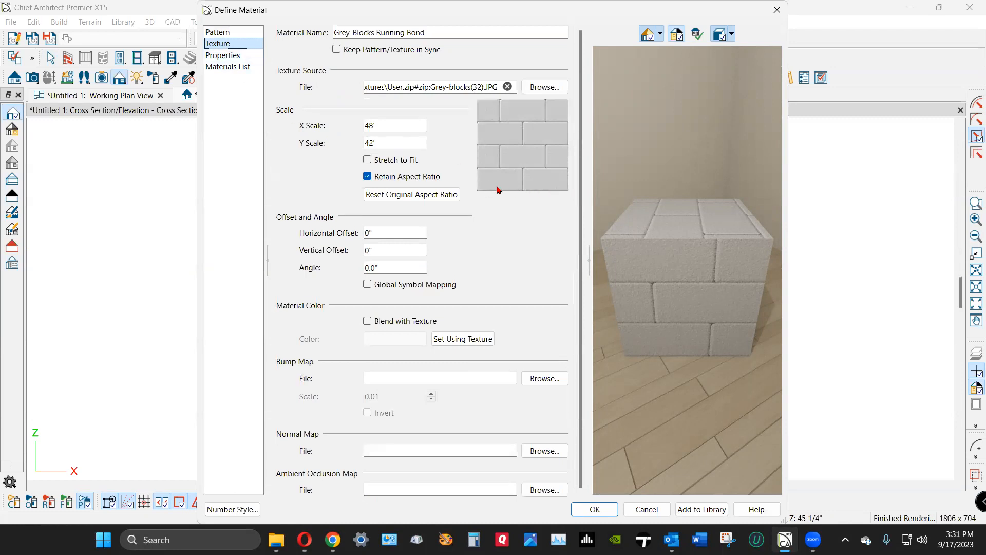
click(395, 126)
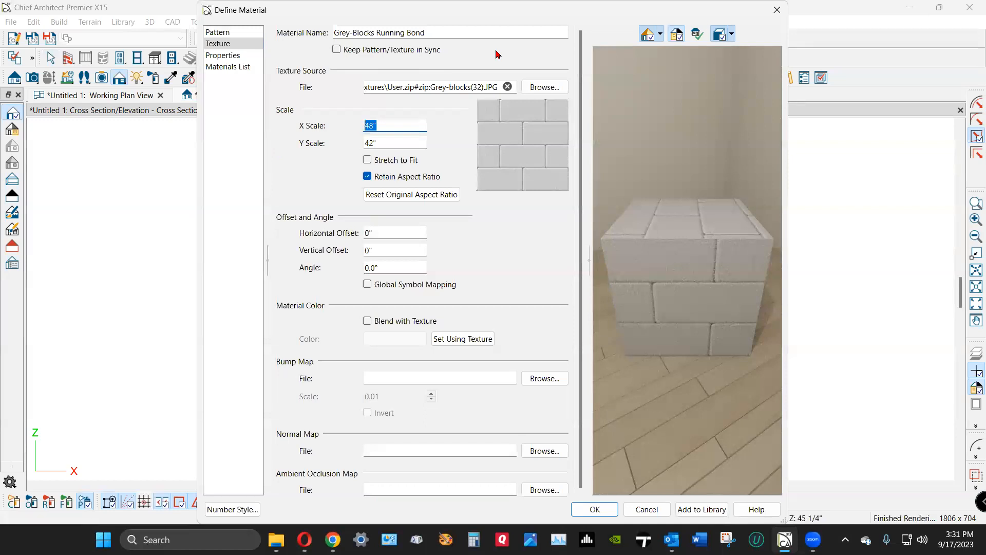
click(368, 176)
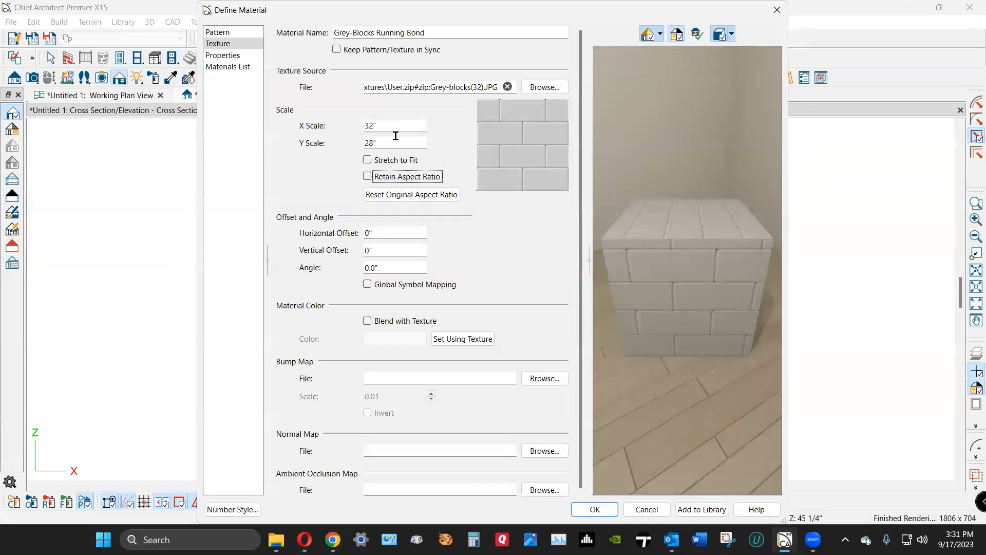
click(648, 509)
Step: Reopen the wall's block material definition, turn off Retain Aspect Ratio for the texture and set its X scale to 32"
click(432, 205)
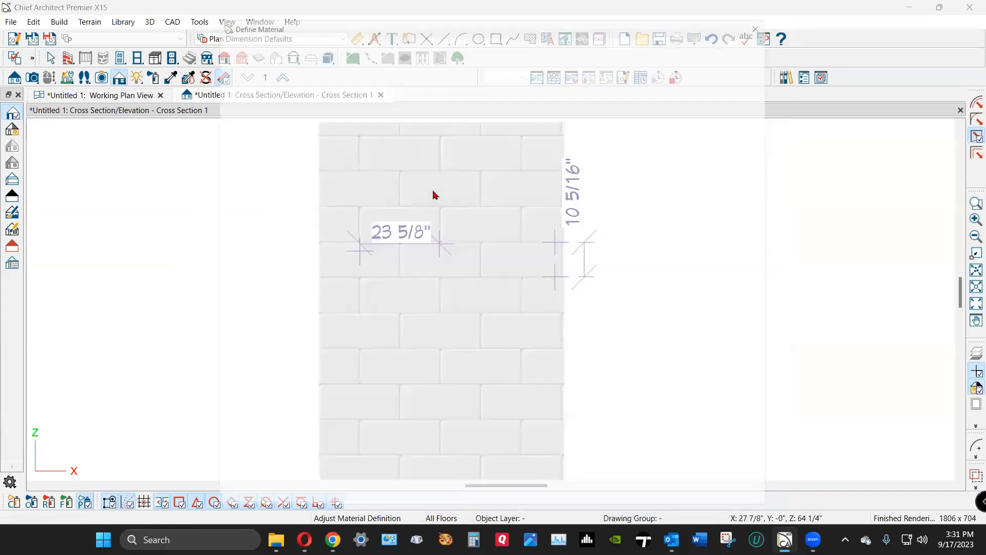
click(230, 46)
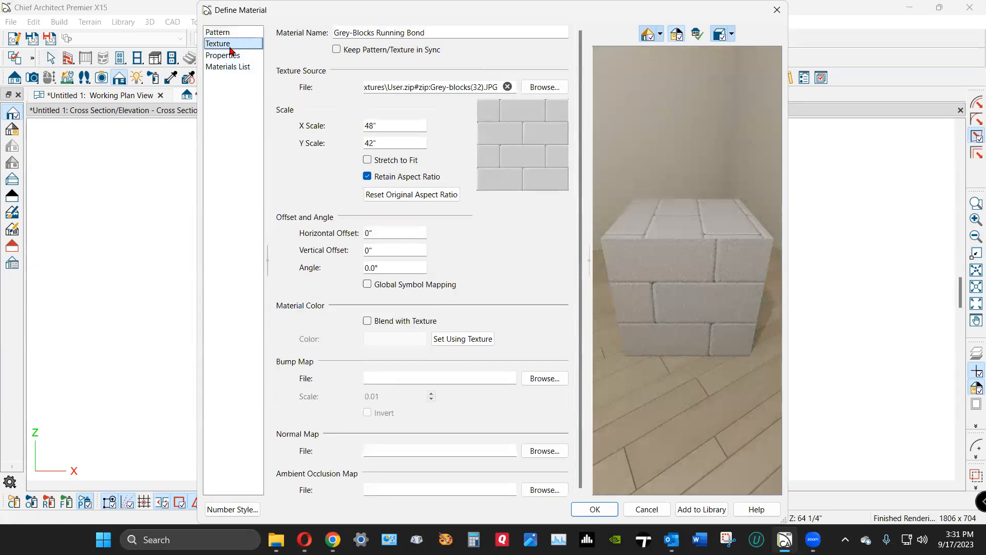
click(383, 178)
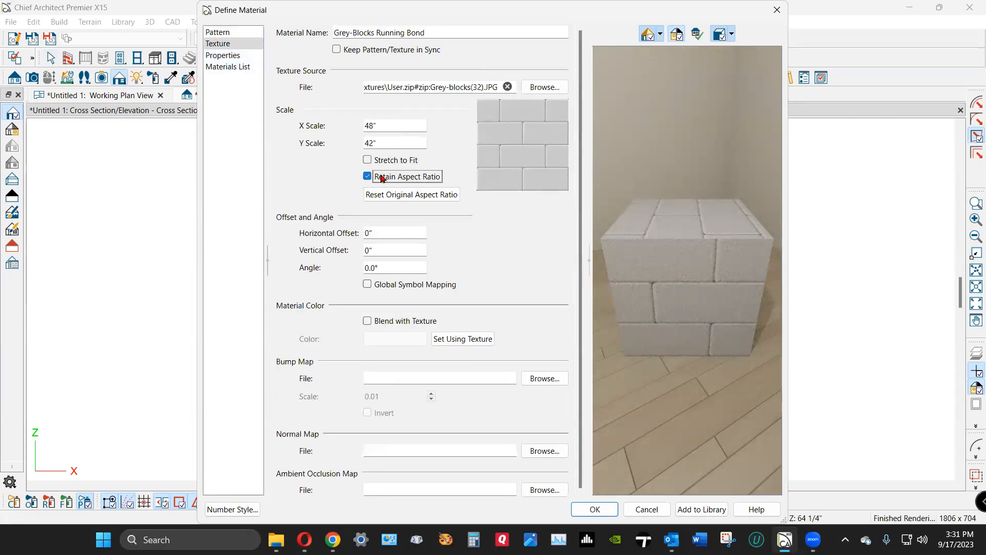
double_click(394, 127)
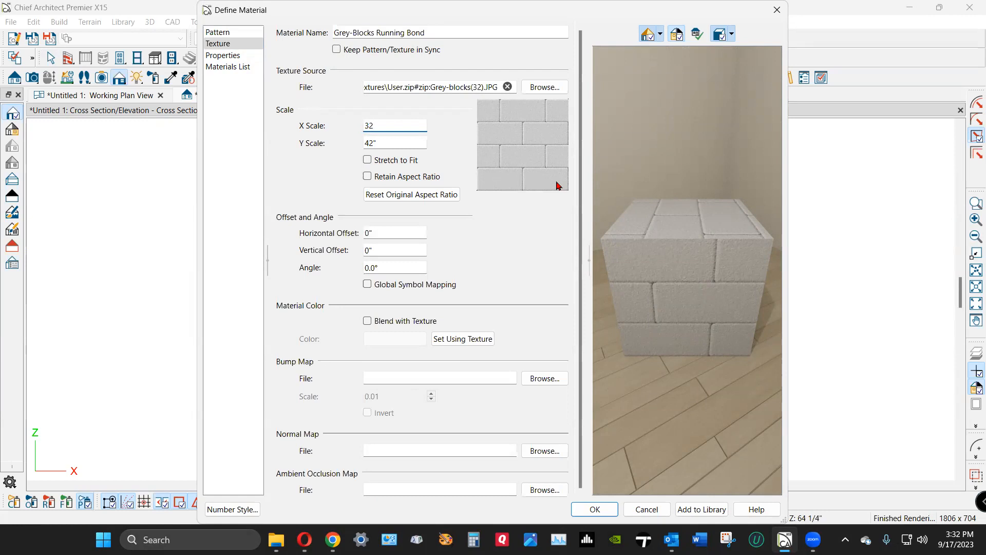
Step: Check the material's pattern scale, set the texture's Y scale to 40" and apply the material changes
click(218, 32)
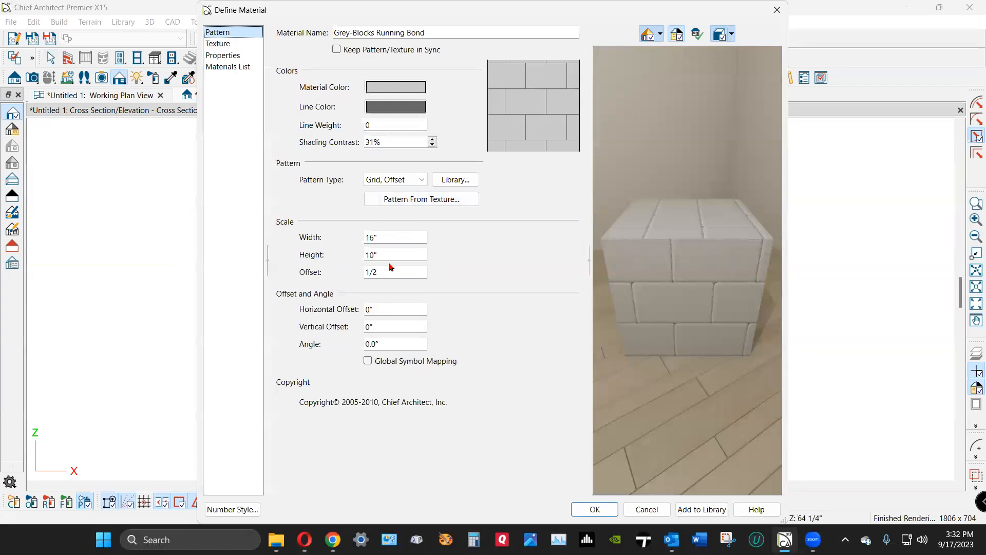
click(233, 44)
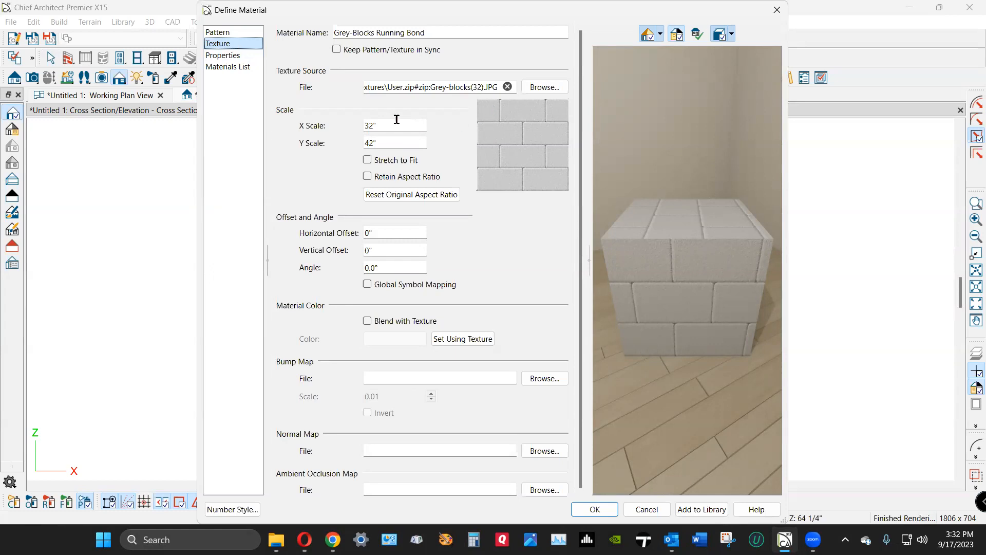
drag(385, 140, 319, 150)
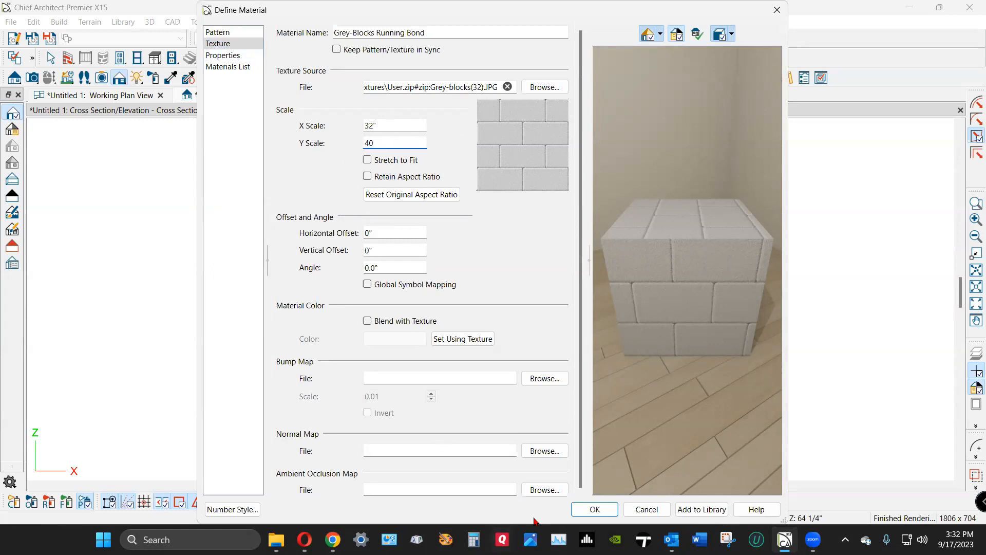
click(596, 509)
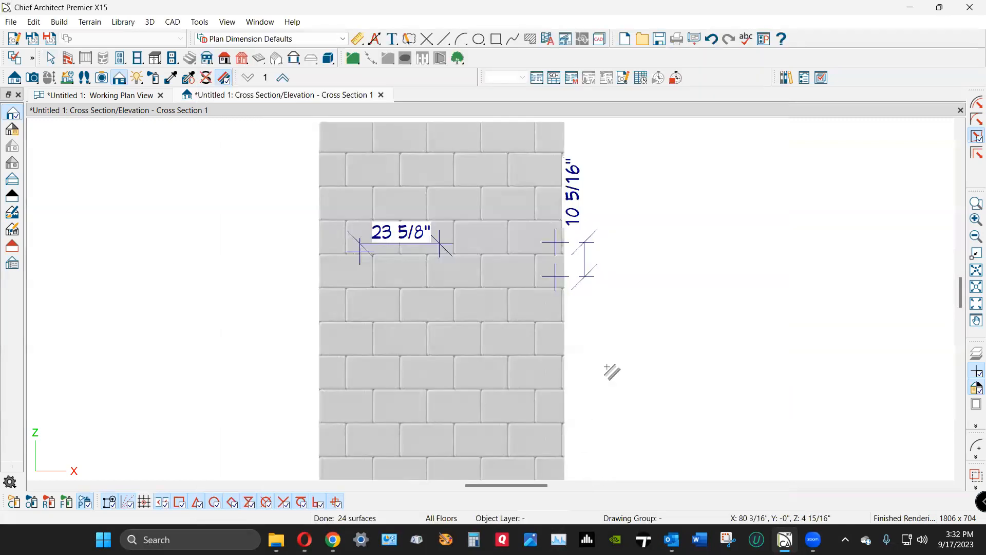
Step: Set the vertical dimension beside the wall to 10" by relocating its lower marker
scroll(577, 248, up, 1)
scroll(577, 248, down, 1)
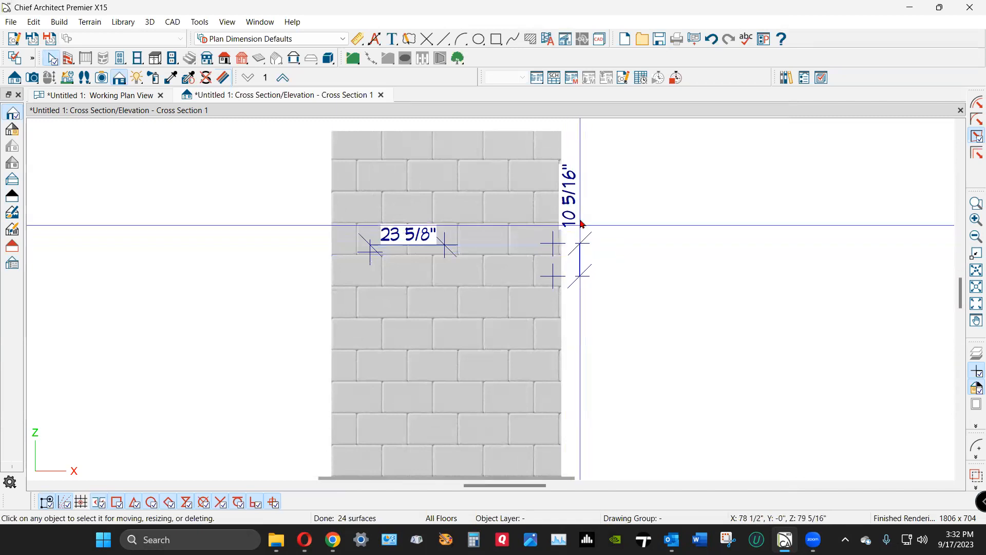
click(554, 278)
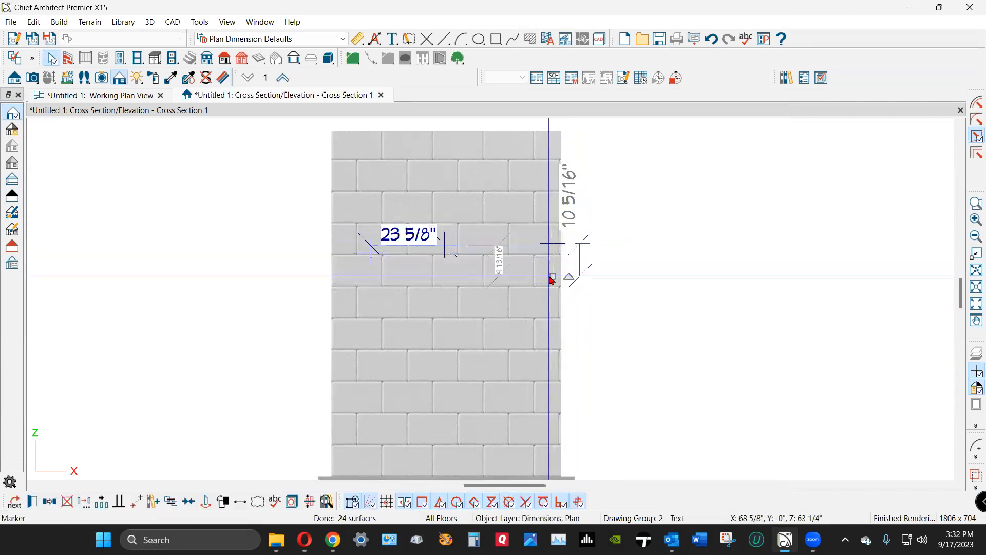
click(565, 224)
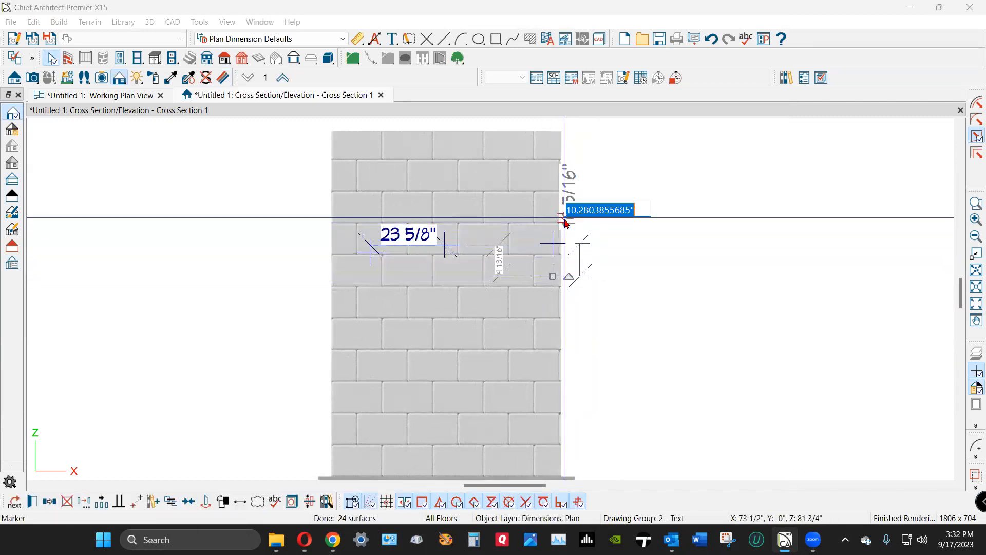
text(10)
key(Return)
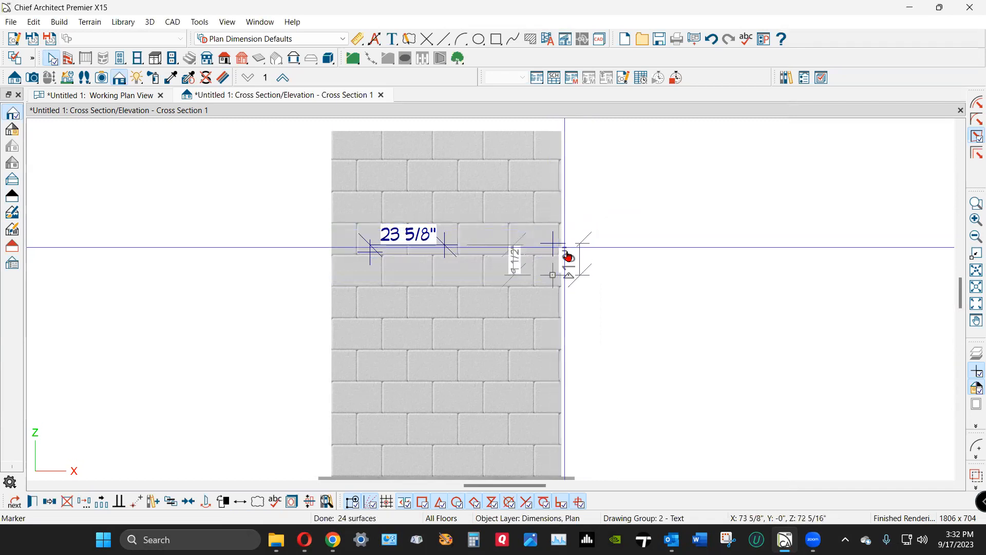
Step: Select the vertical dimension together with its markers and move it down so it lines up with the joints of one block course
click(651, 298)
drag(523, 222, 608, 301)
scroll(579, 272, up, 5)
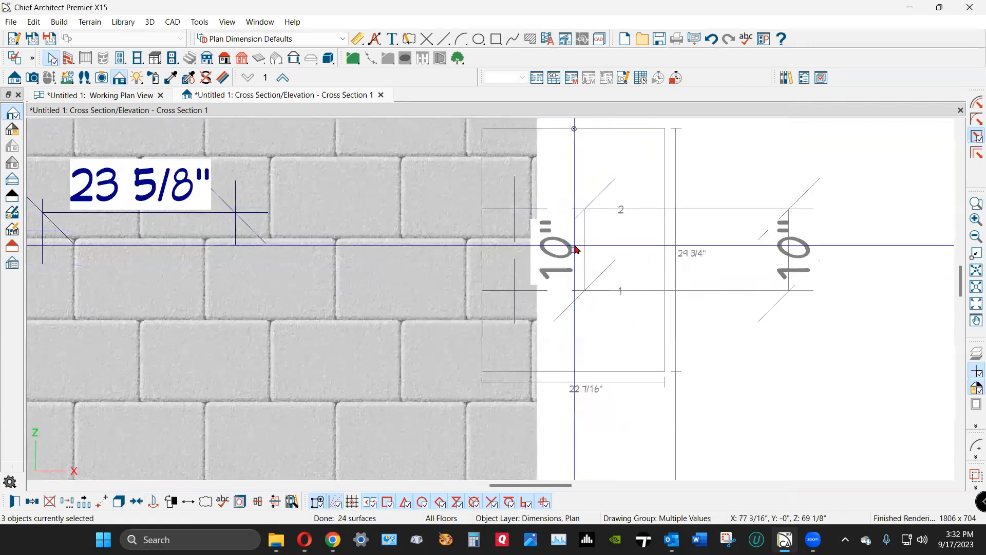
drag(574, 250, 572, 279)
click(705, 311)
scroll(701, 310, down, 4)
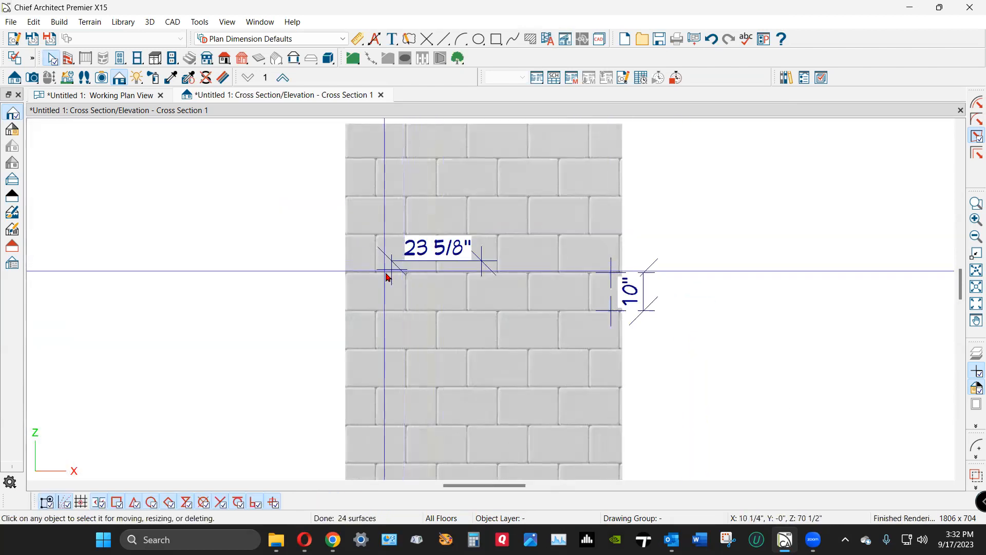
Step: Align the horizontal dimension's first marker with a vertical block joint and set the dimension to 16" from there
click(391, 270)
drag(392, 271, 375, 274)
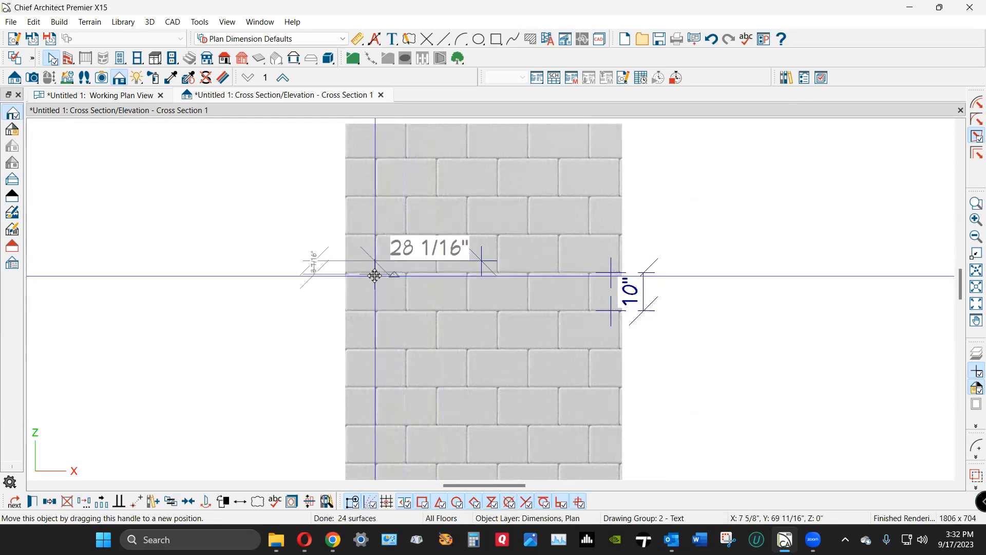
click(482, 271)
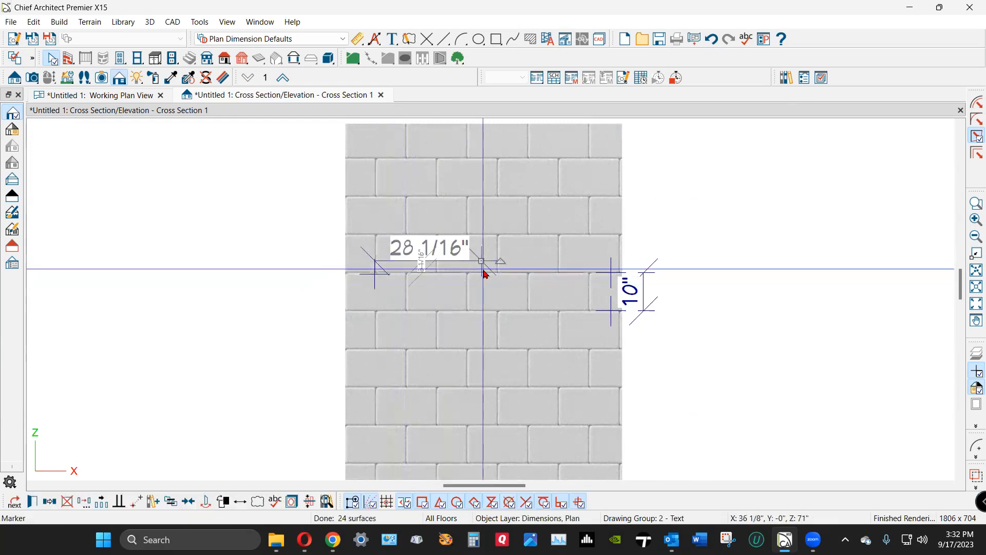
click(441, 260)
text(1)
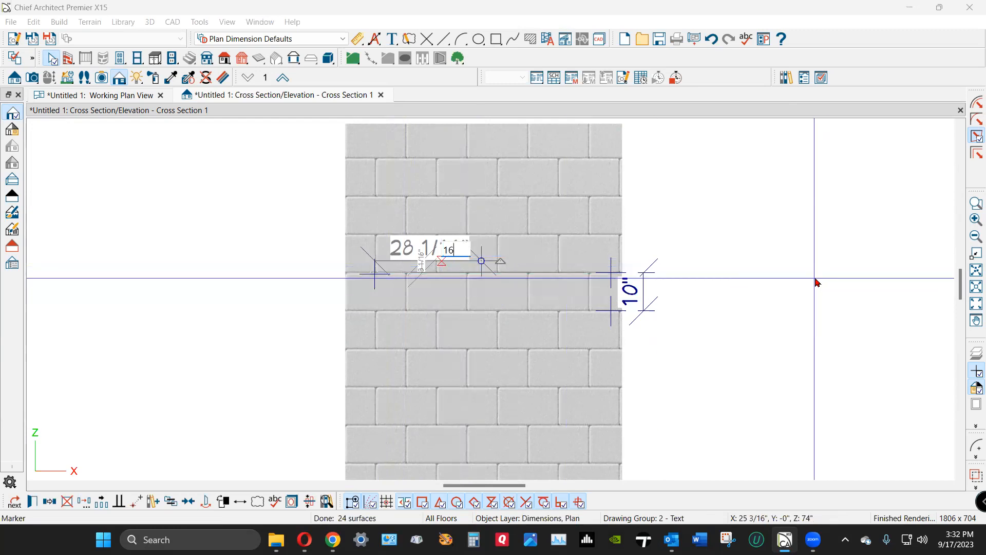
text(6)
key(Return)
key(Escape)
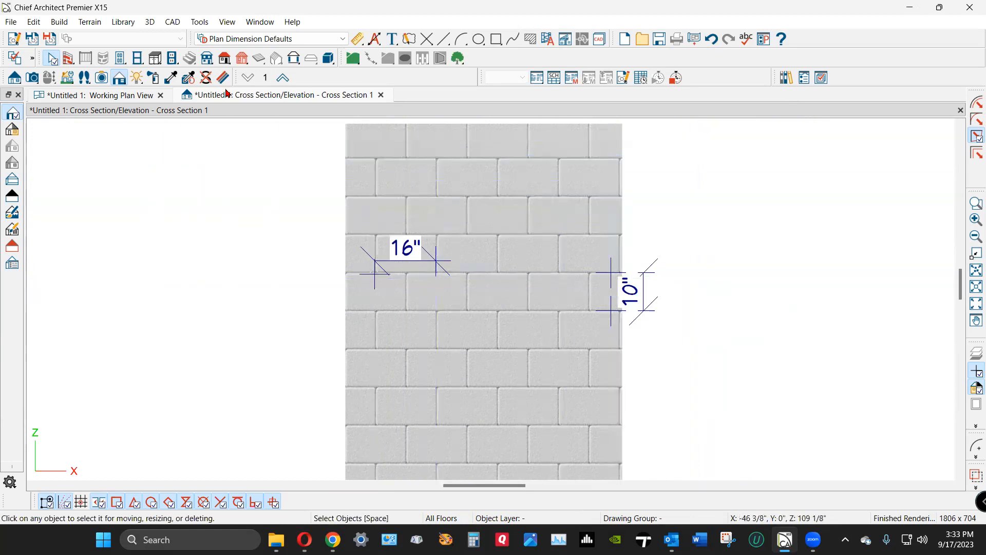
Step: Switch to the working plan view and measure the block wall's thickness with the Tape Measure
click(126, 97)
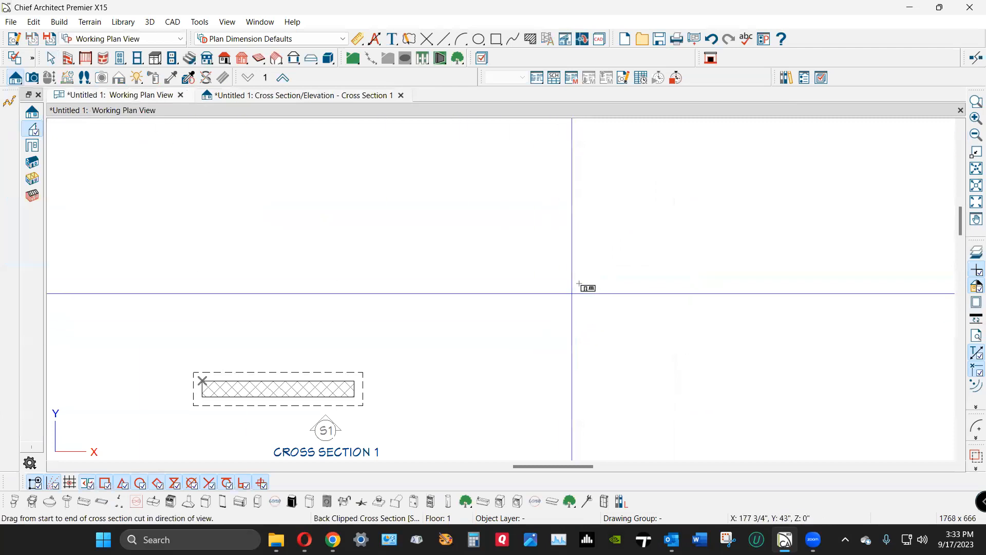
key(space)
scroll(398, 331, up, 5)
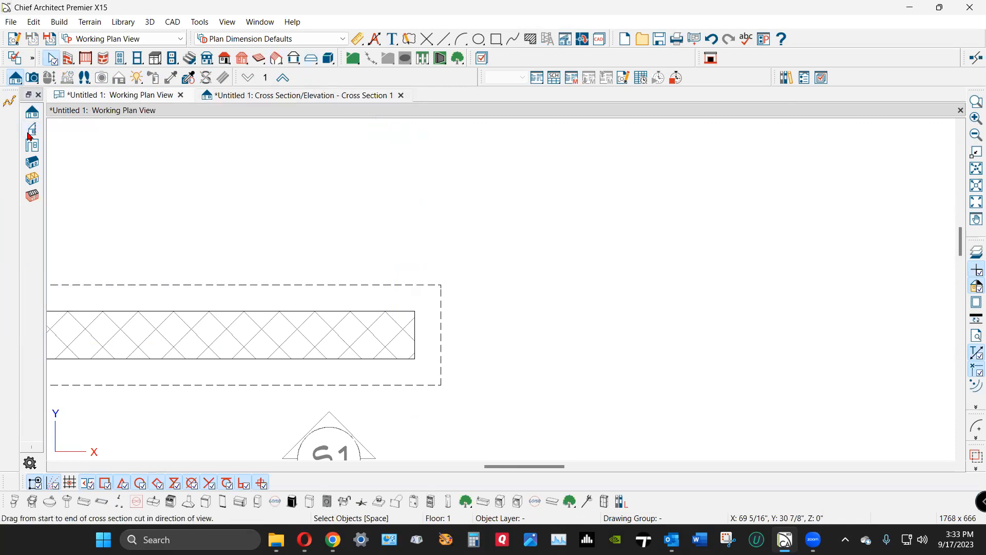
click(357, 38)
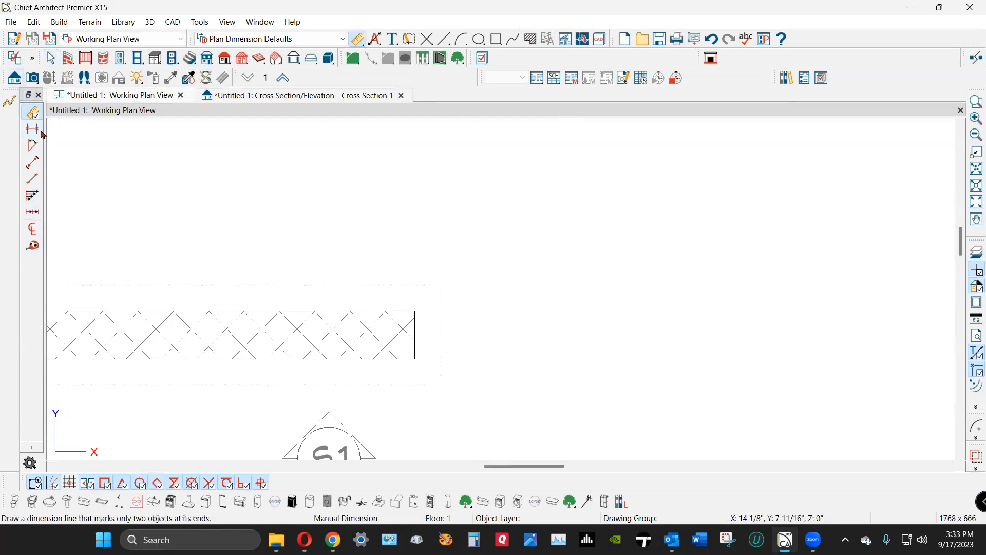
click(33, 246)
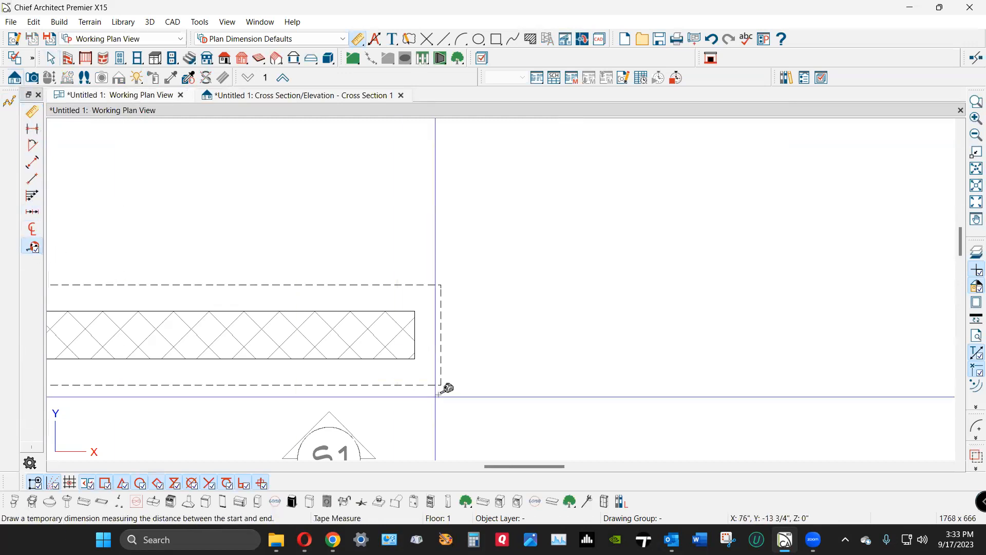
drag(410, 311, 413, 359)
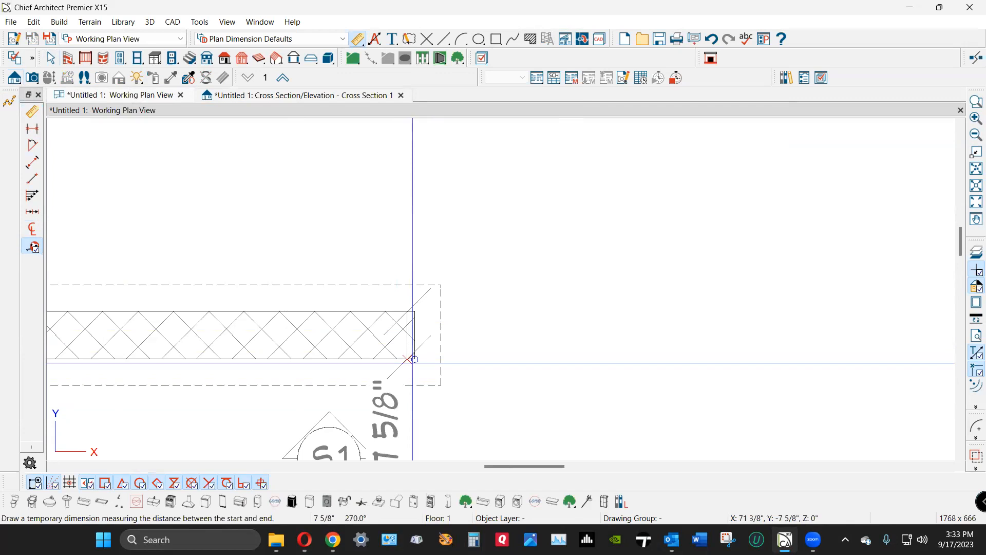
key(space)
scroll(614, 292, down, 5)
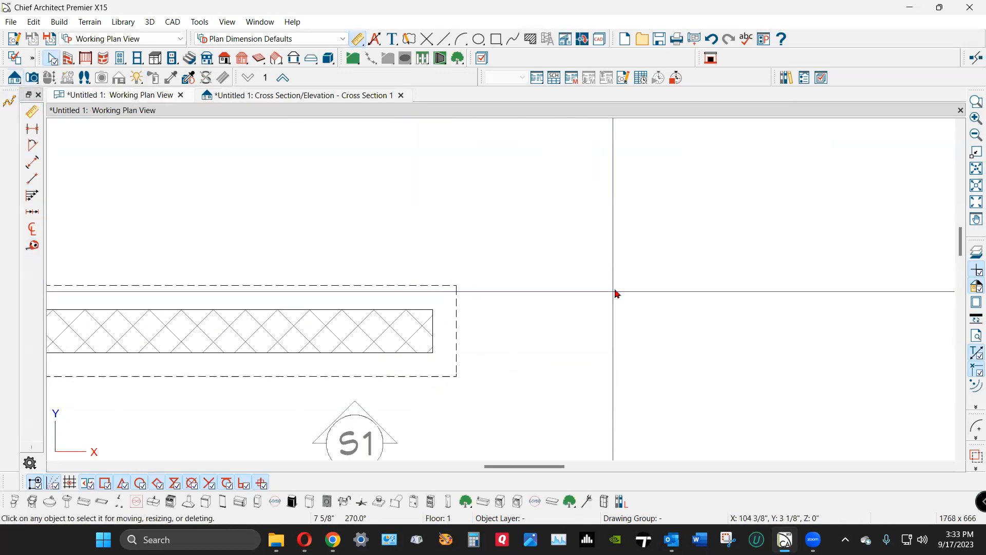
Step: Open the foundation wall's type definition and make a copy of the 8" CMU (block) Stem Wall type
click(482, 308)
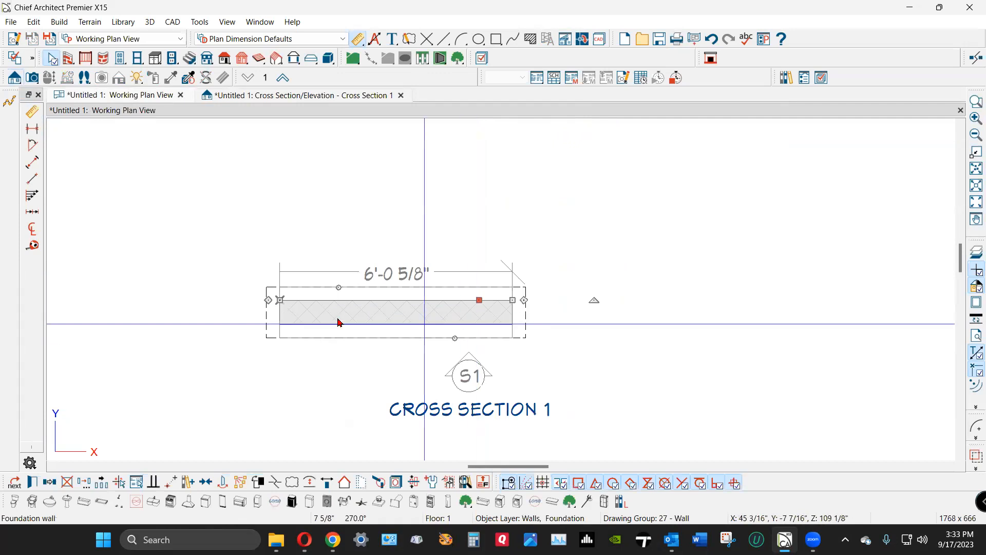
click(32, 482)
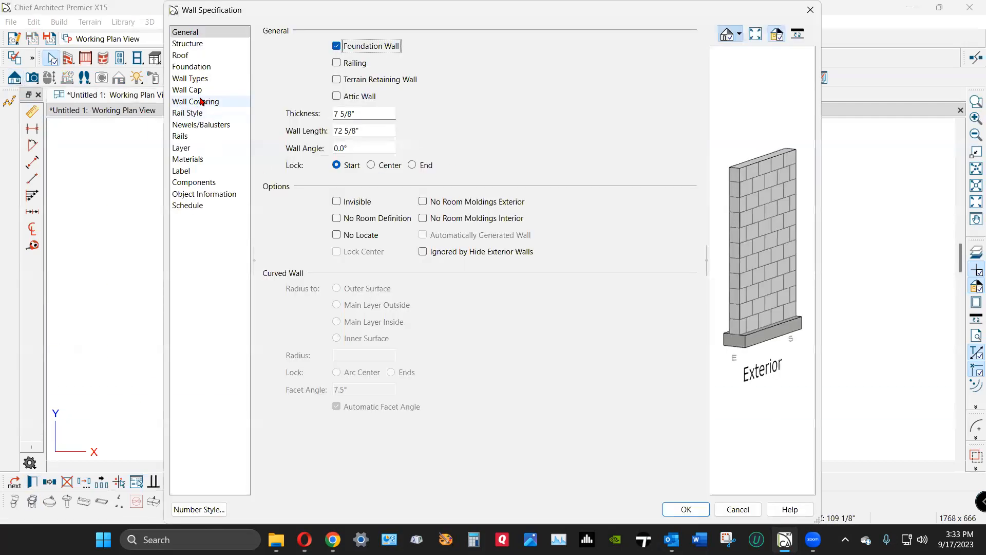
click(198, 79)
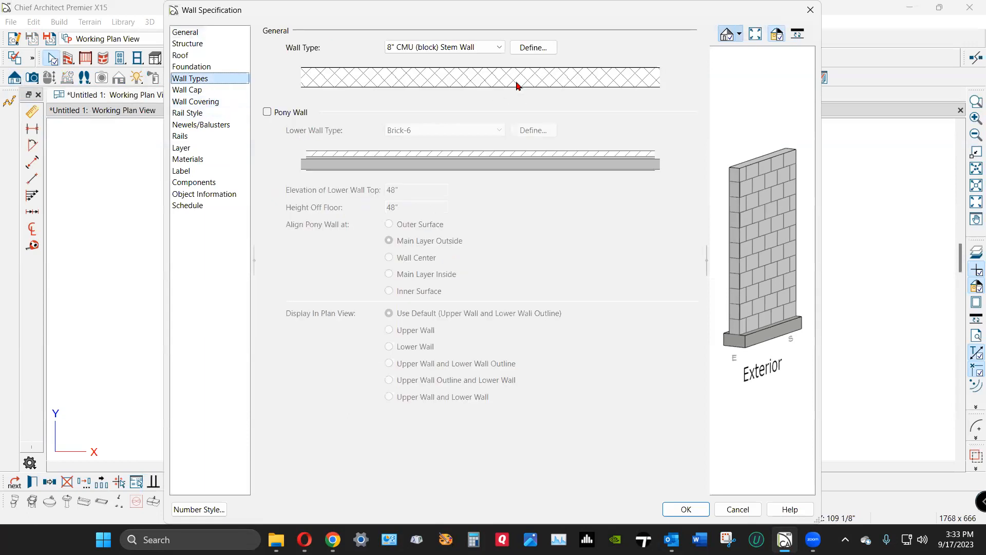
click(537, 50)
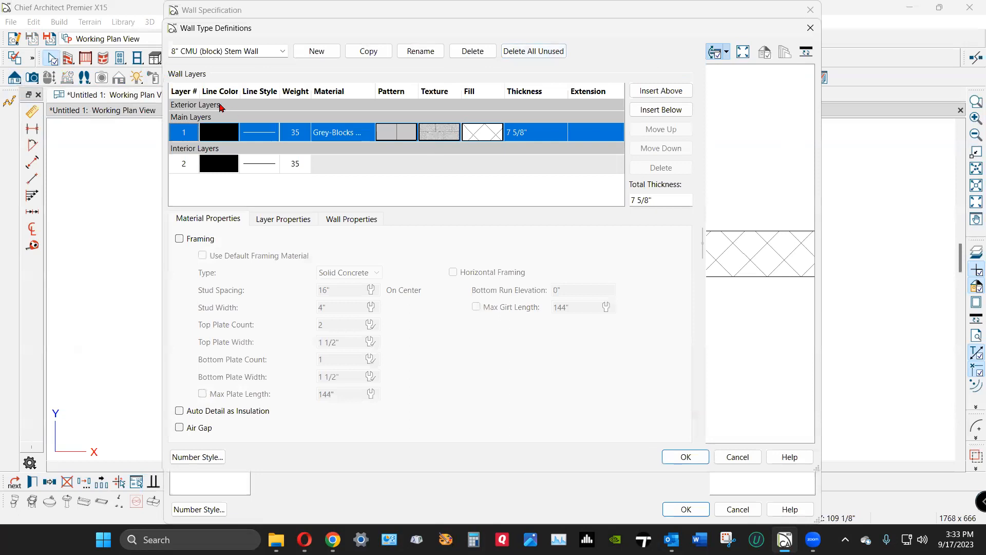
click(372, 54)
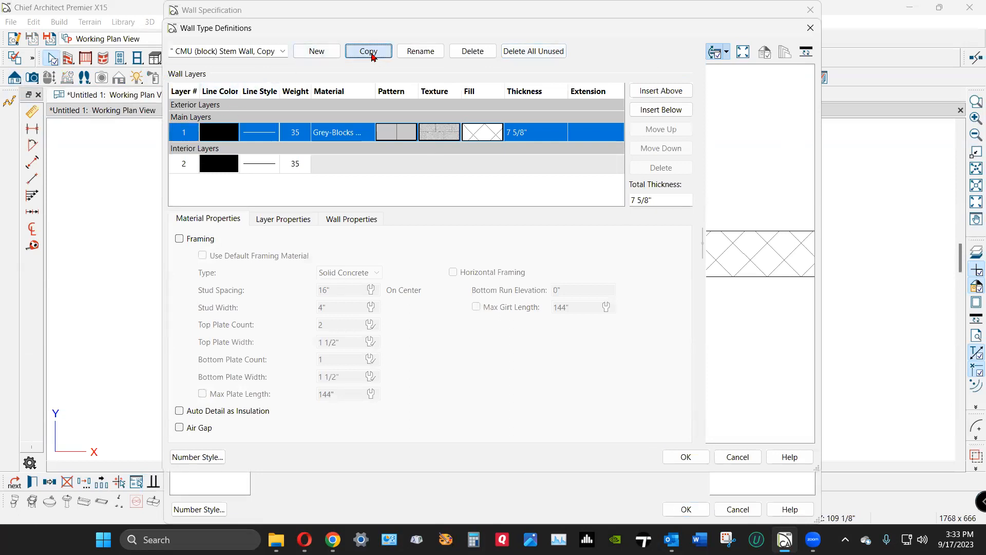
Step: Rename the copied wall type to 10" CMU (block) Stem Wall
drag(274, 49, 260, 49)
key(BackSpace)
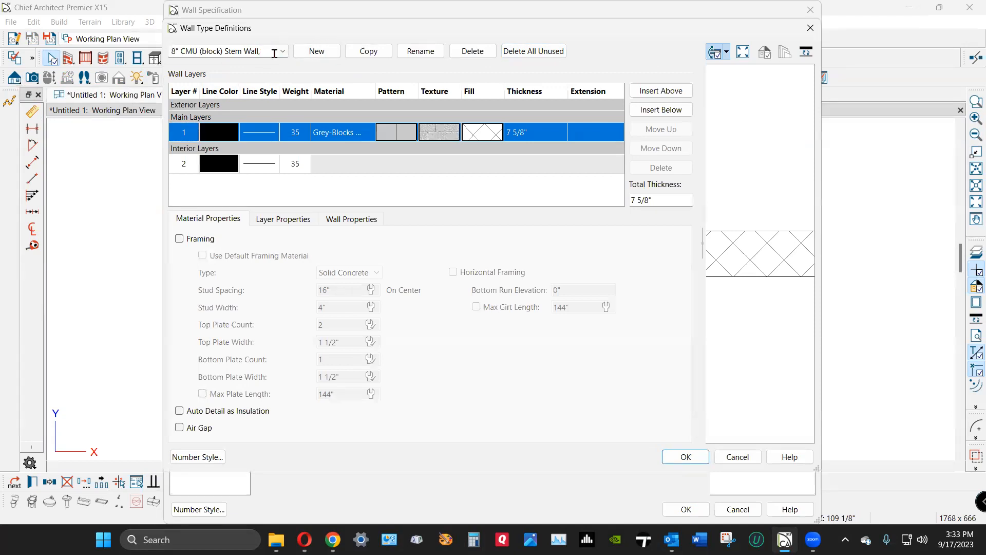
key(ctrl+a)
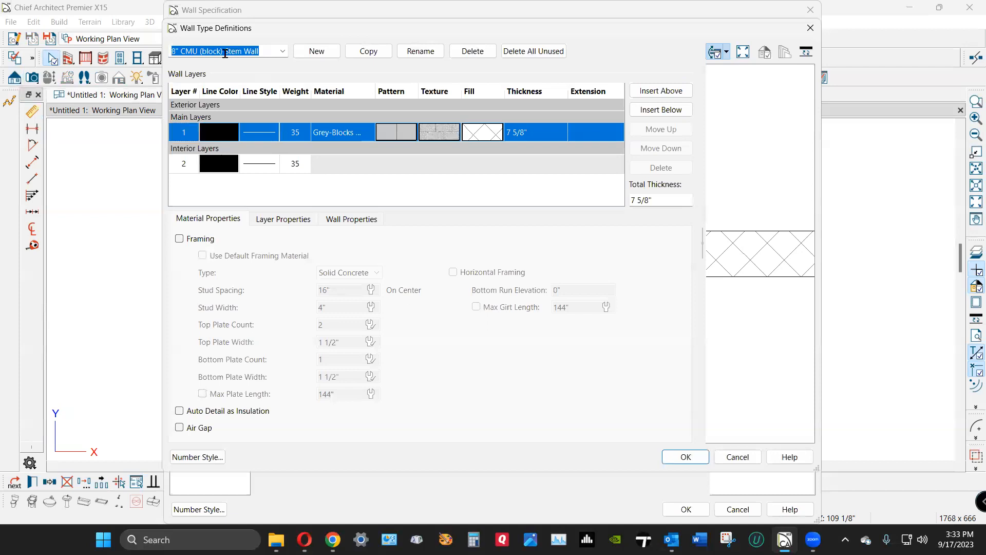
click(173, 51)
text(10)
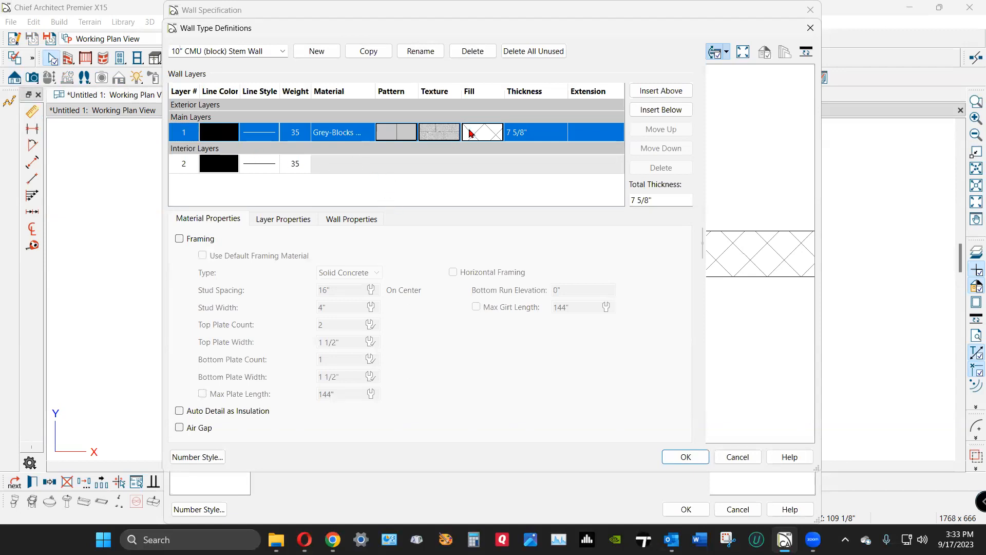
Step: Set the new wall type's main layer thickness to 10" and apply the type to the foundation wall
click(524, 133)
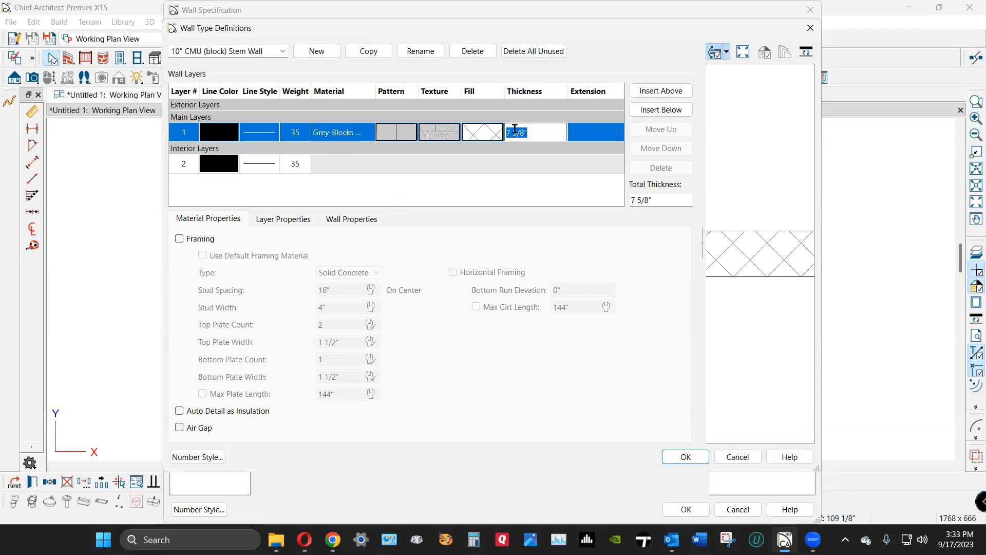
text(10)
click(685, 511)
click(686, 457)
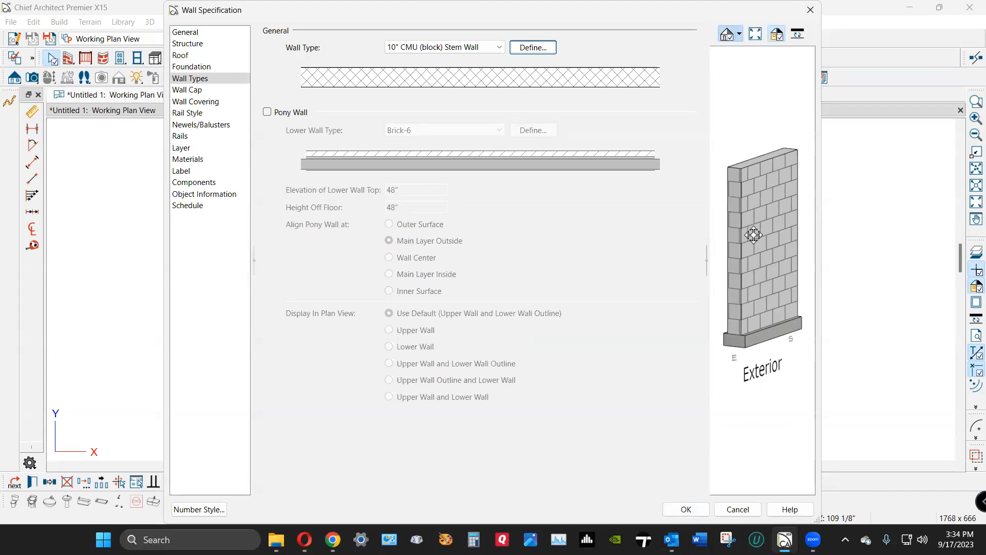
click(685, 507)
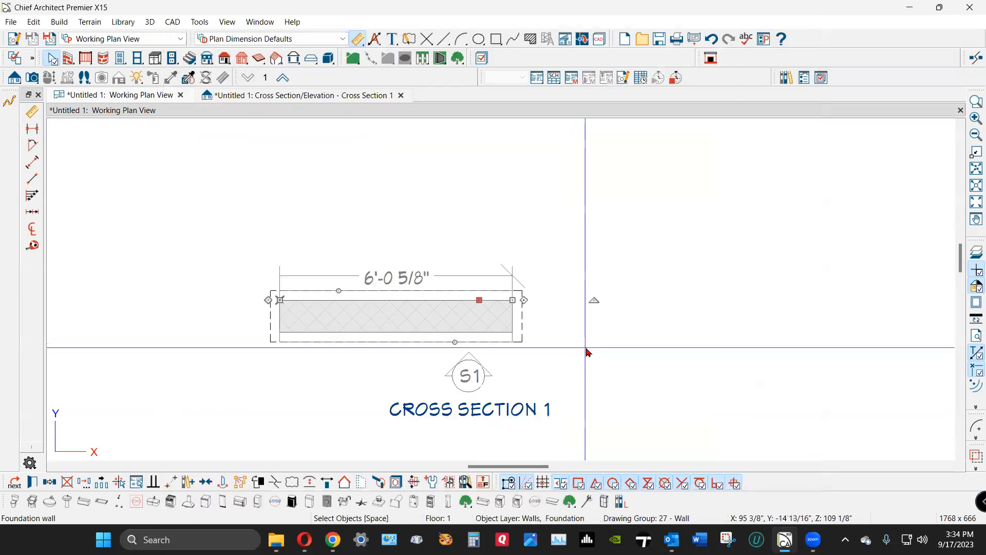
click(586, 348)
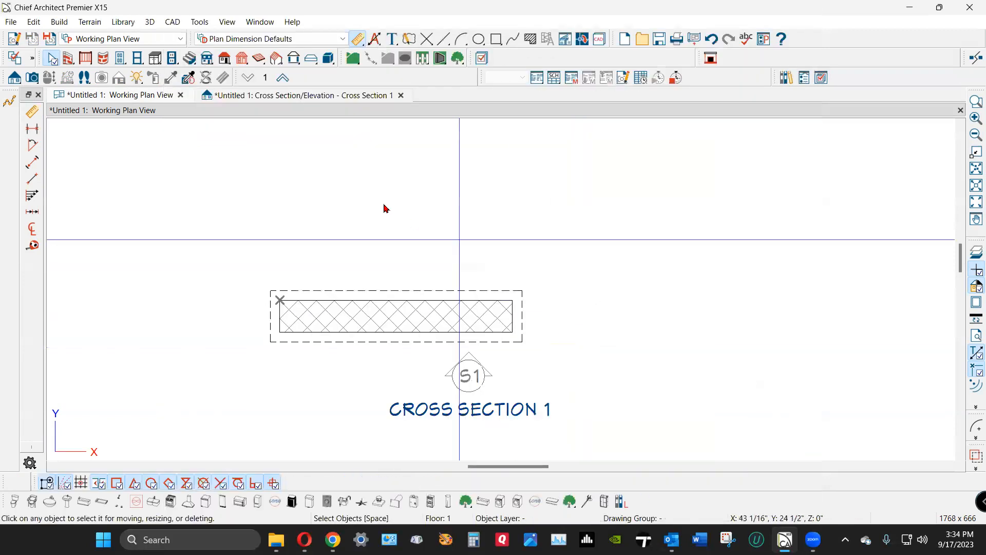
Step: Add a point-to-point dimension across the block wall's thickness at its right end in the plan
click(32, 112)
click(33, 130)
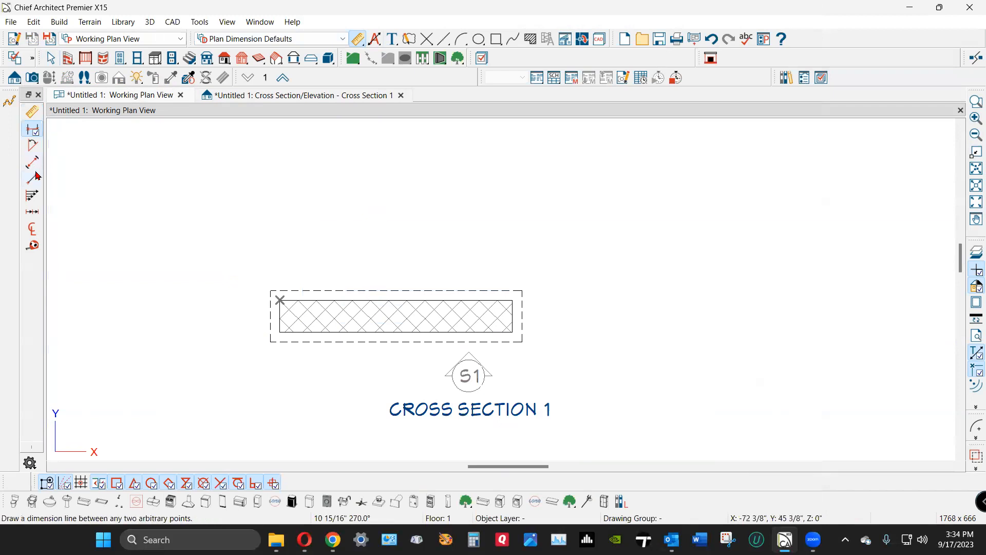
click(34, 178)
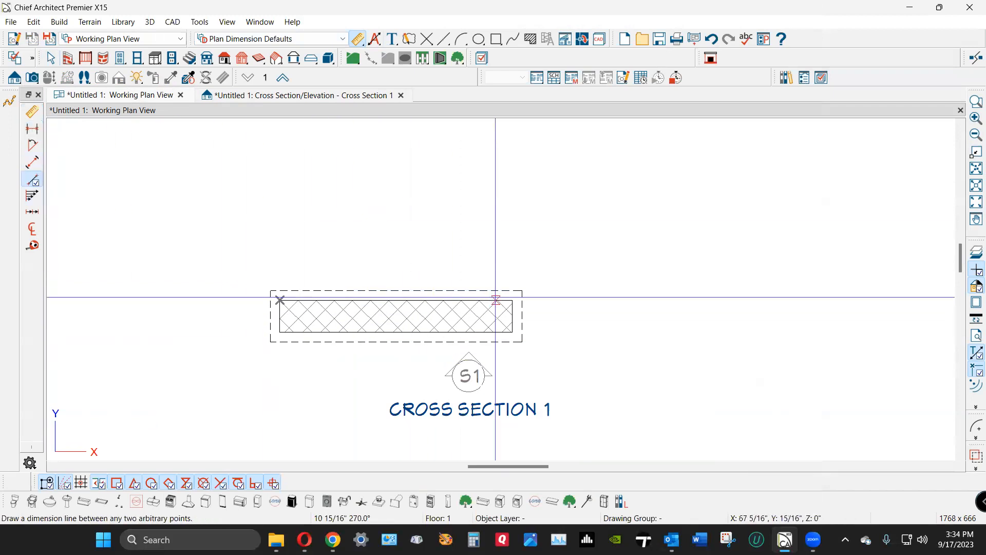
drag(512, 300, 522, 332)
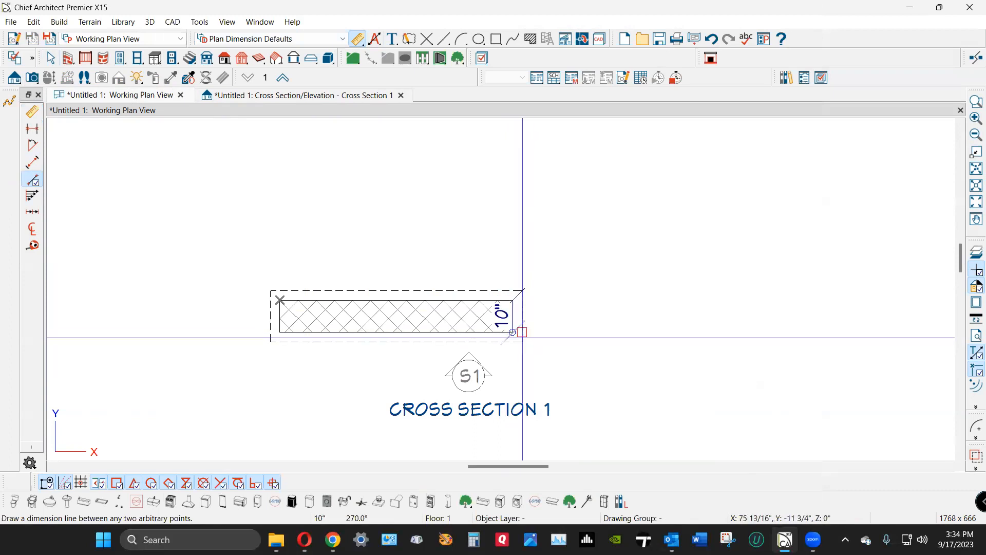